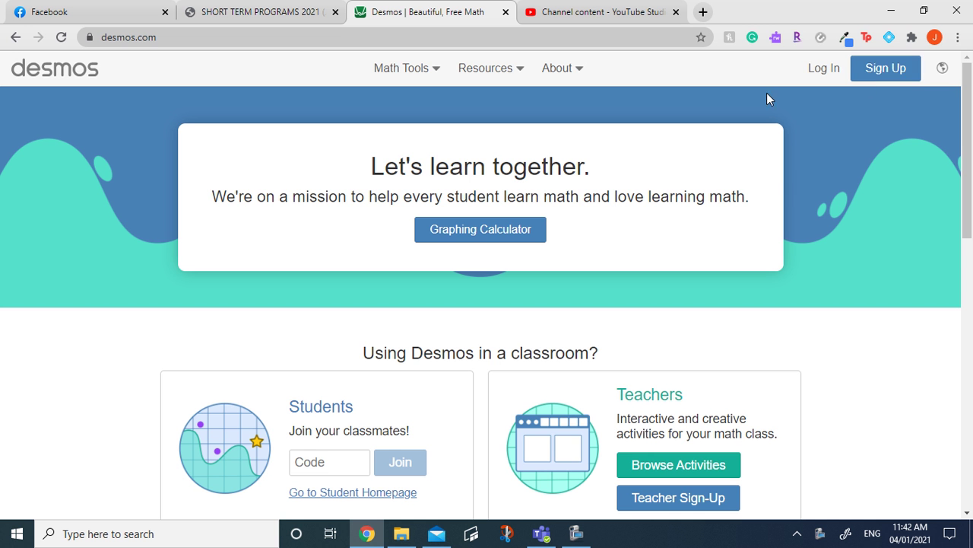
# Step: Log in with the saved account credentials and browse the classroom activities for teachers
pyautogui.click(826, 70)
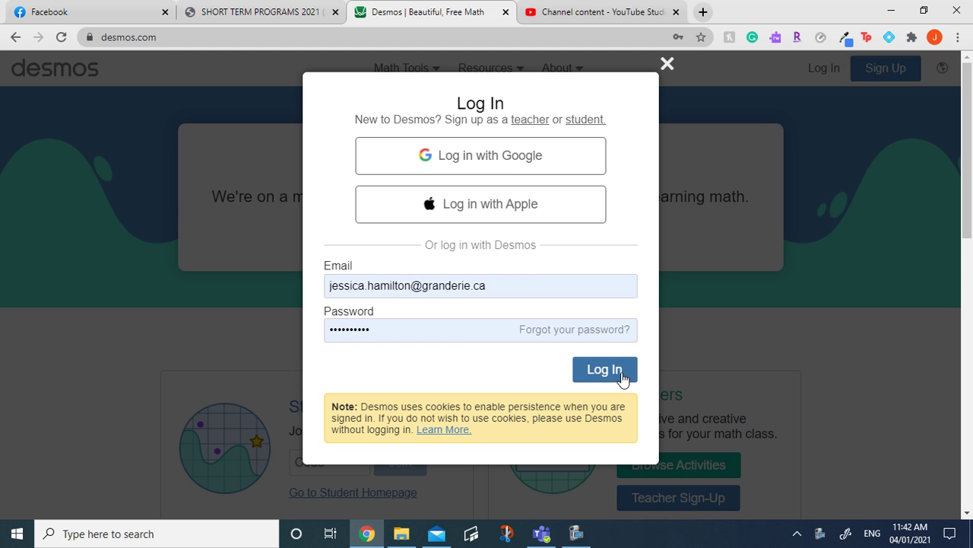
pyautogui.click(605, 370)
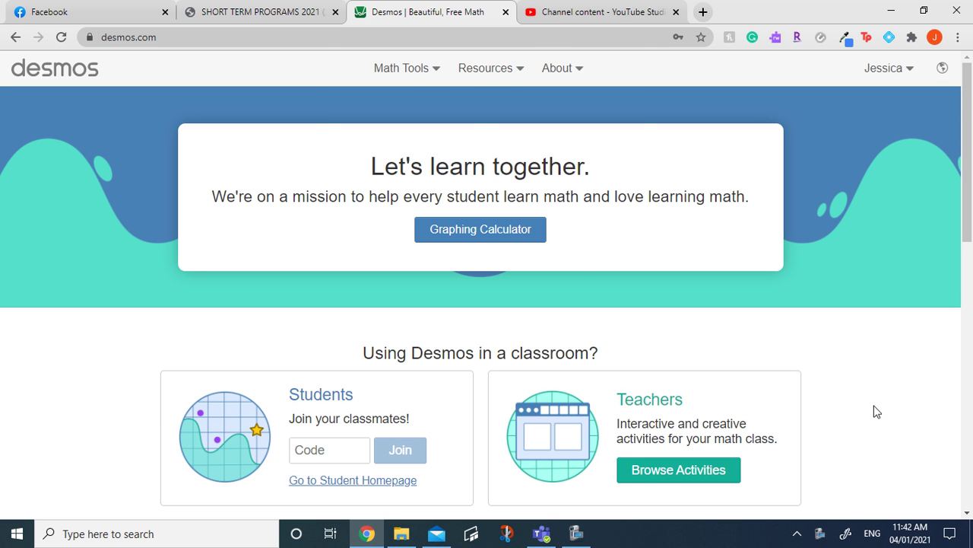
pyautogui.click(612, 229)
pyautogui.click(908, 70)
pyautogui.click(911, 72)
pyautogui.click(685, 472)
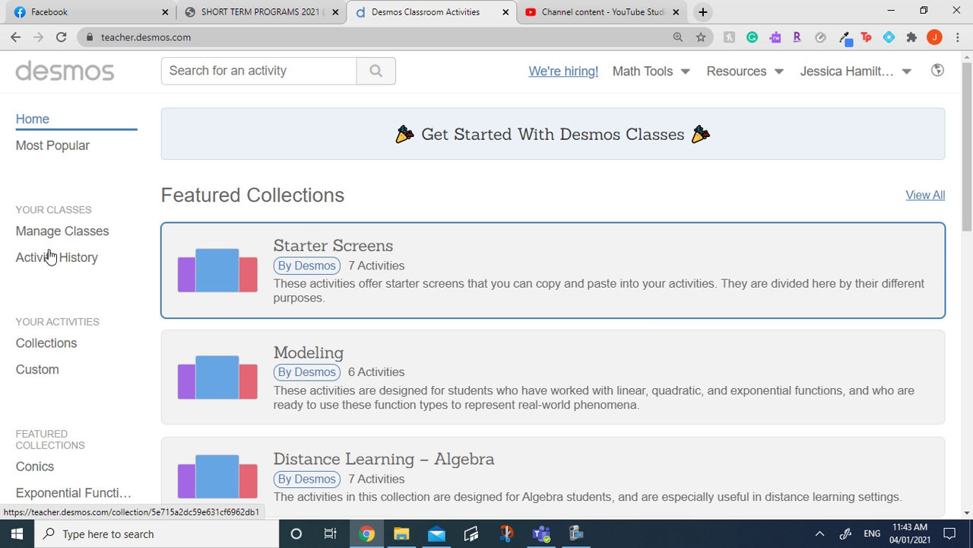
# Step: Create a new custom activity titled "How to Use Desmos"
pyautogui.click(33, 373)
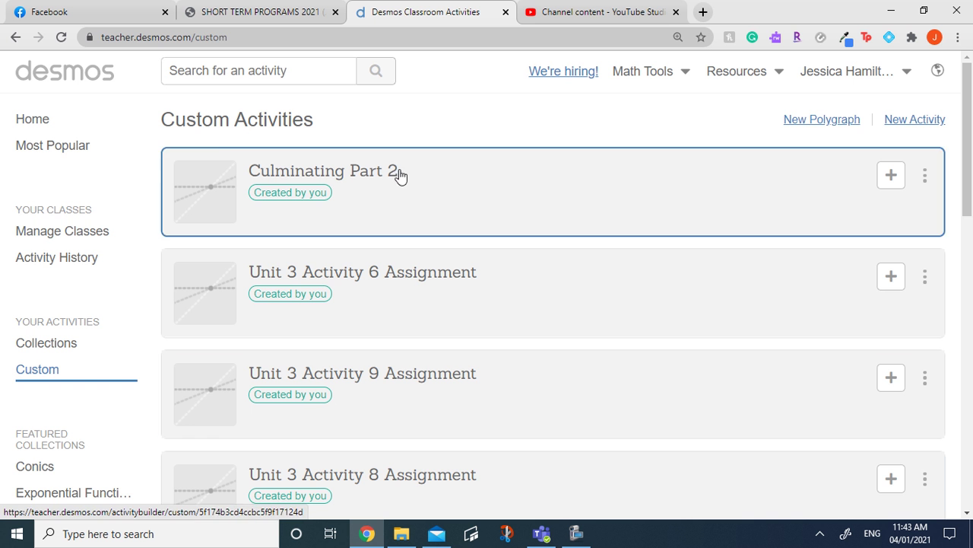
pyautogui.click(916, 123)
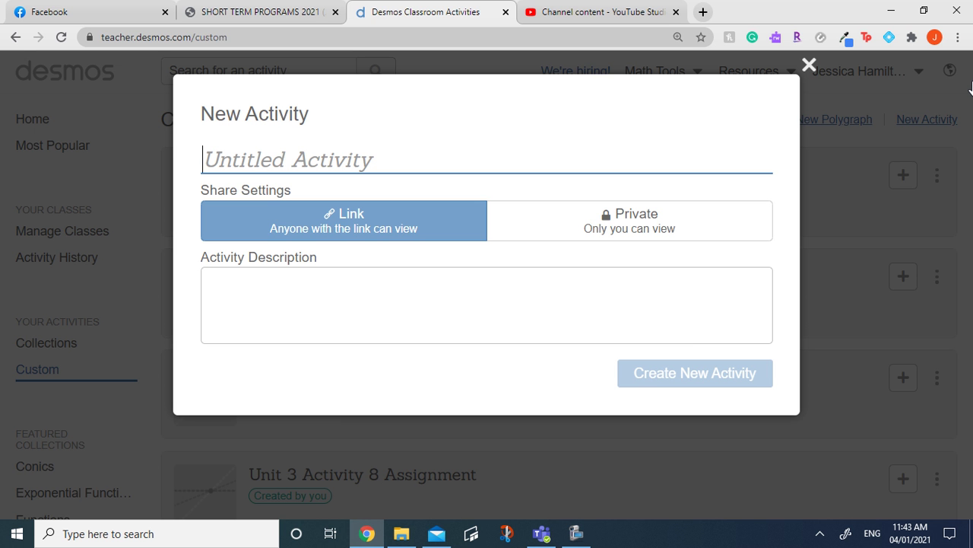
pyautogui.write('How to')
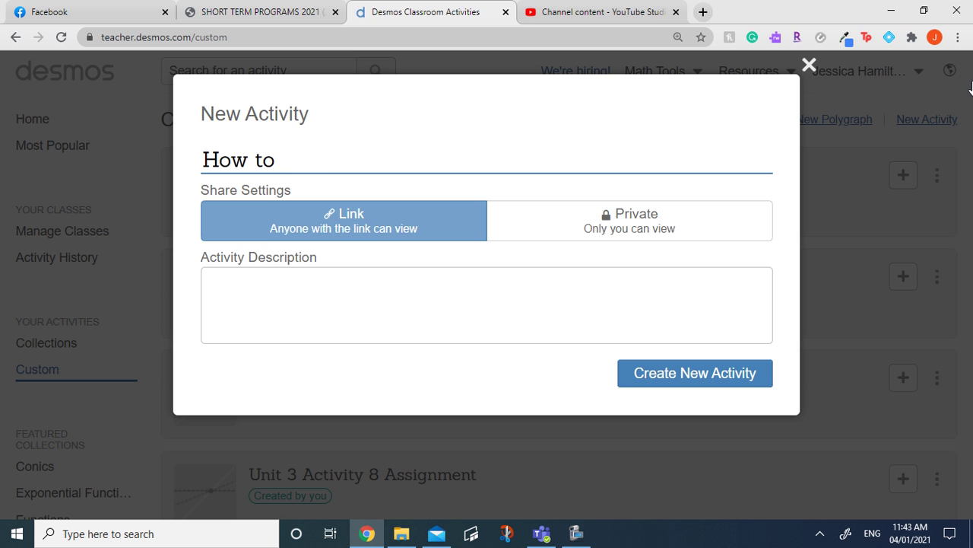
pyautogui.write(' Use Desmos')
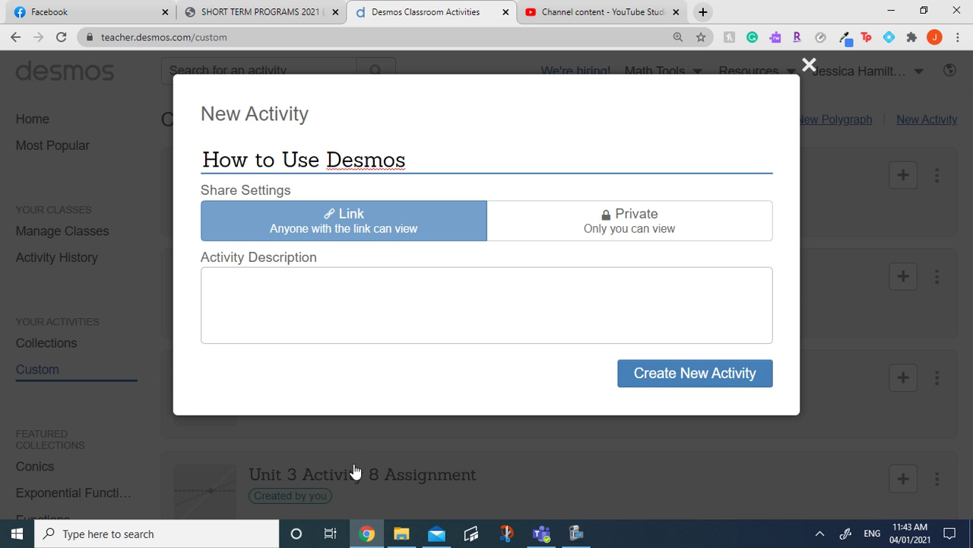
pyautogui.click(723, 373)
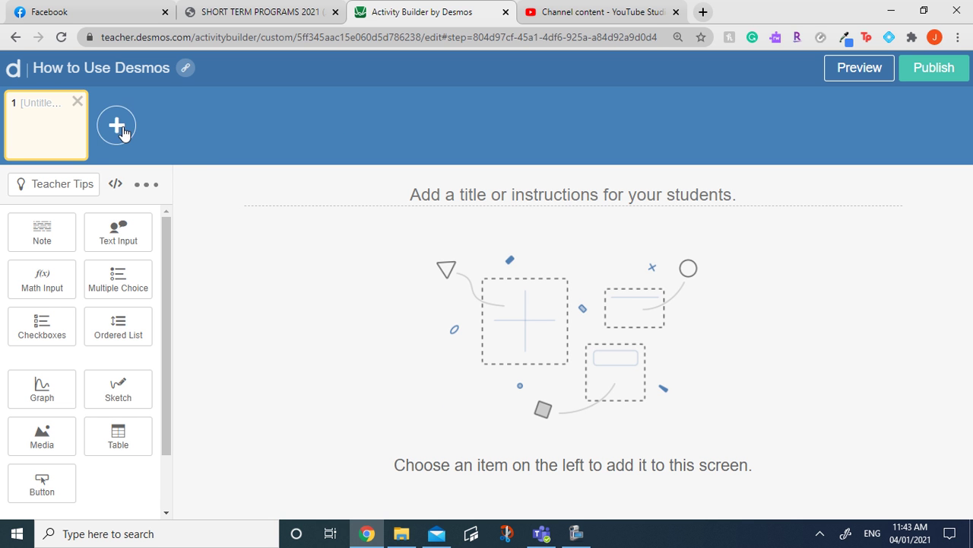
# Step: Add two more screens to the activity and title the first screen "Graph y=3x+2"
pyautogui.click(122, 132)
pyautogui.click(210, 130)
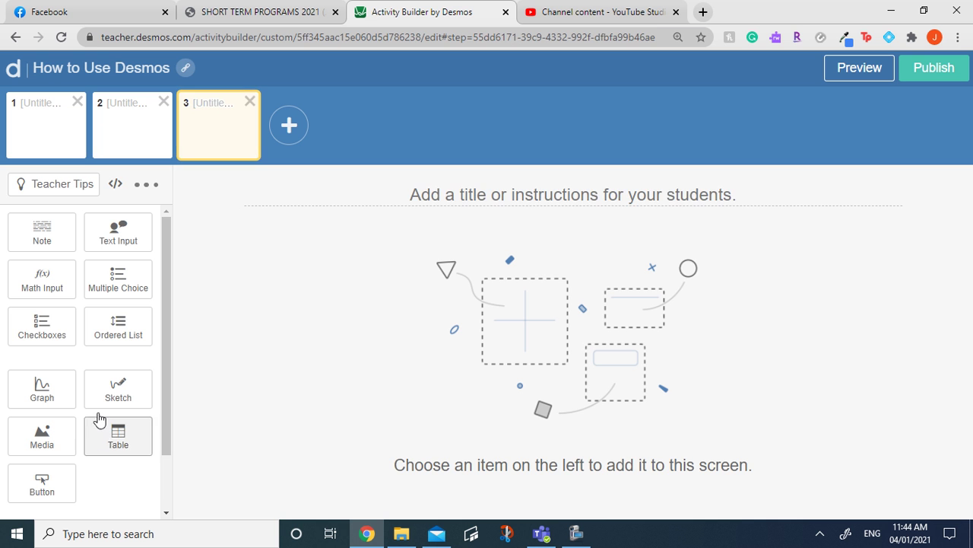
pyautogui.click(58, 141)
pyautogui.click(595, 195)
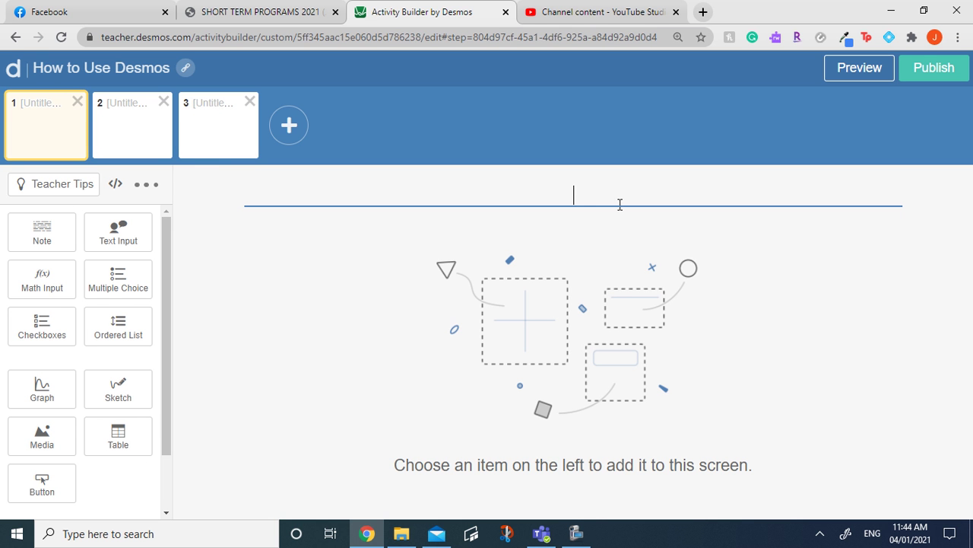
pyautogui.write('Graph ')
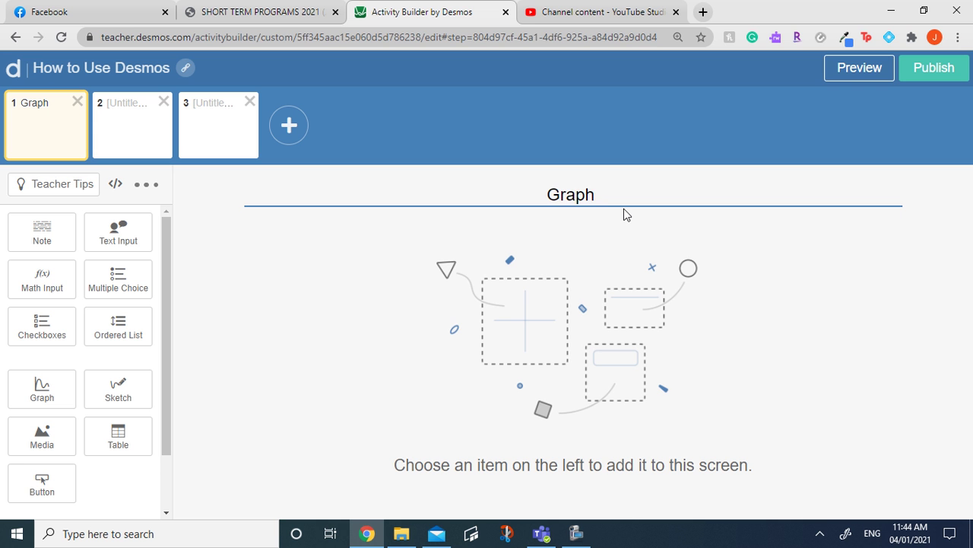
pyautogui.write('y=')
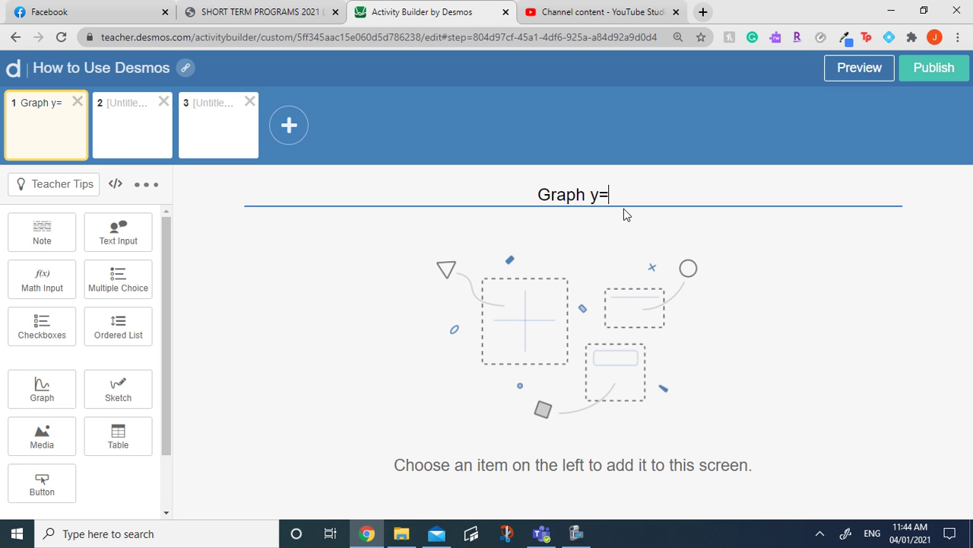
pyautogui.write('m')
pyautogui.press('BackSpace')
pyautogui.write('3x+2')
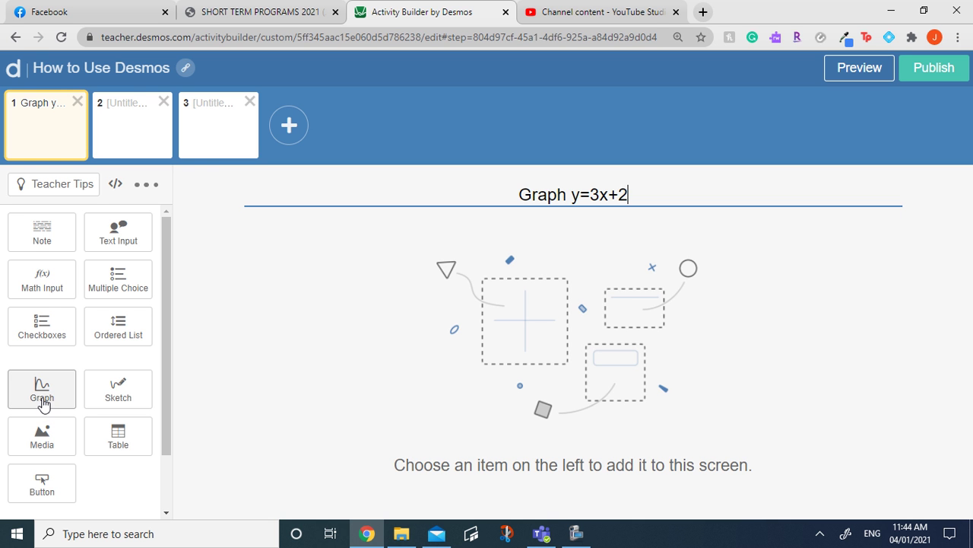
# Step: Add a sketch component to the first screen with an editable graph as its background
pyautogui.click(125, 399)
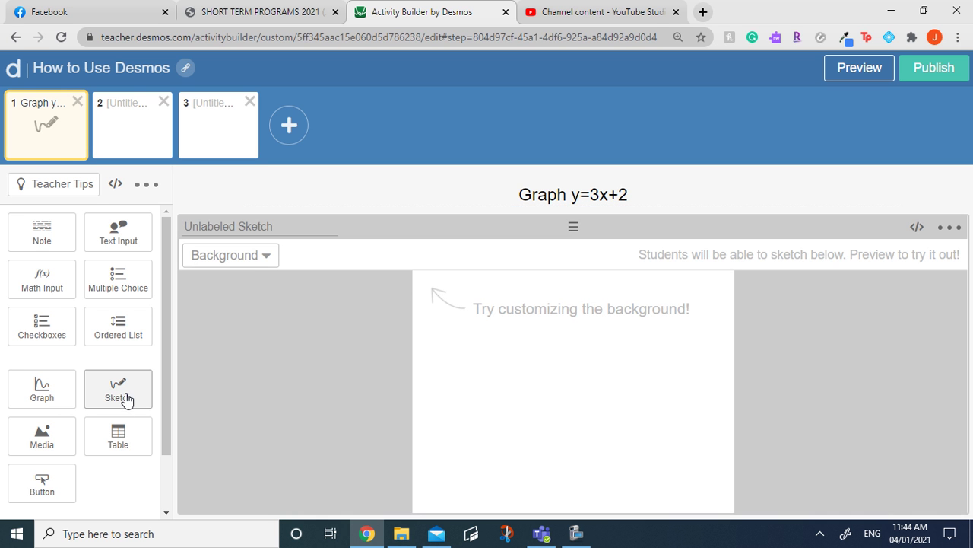
pyautogui.click(266, 263)
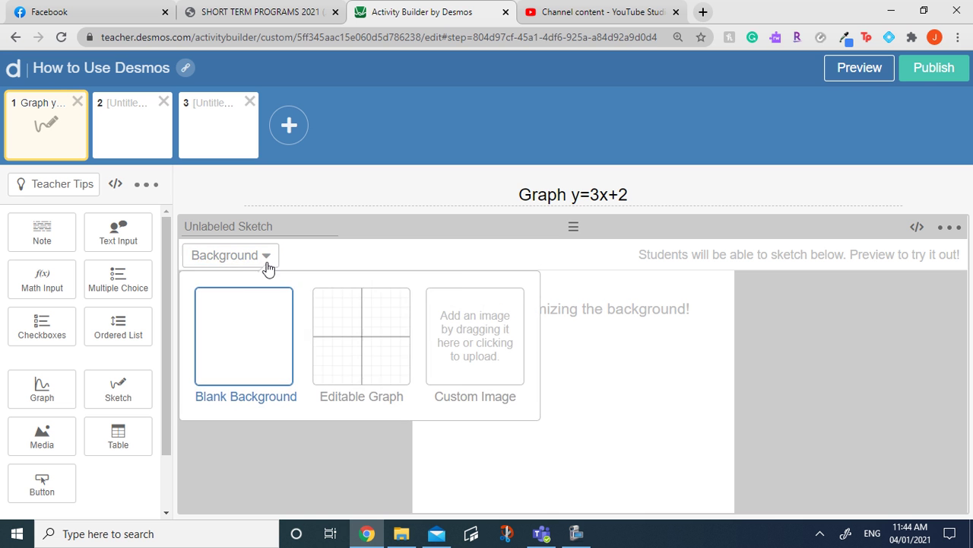
pyautogui.click(372, 376)
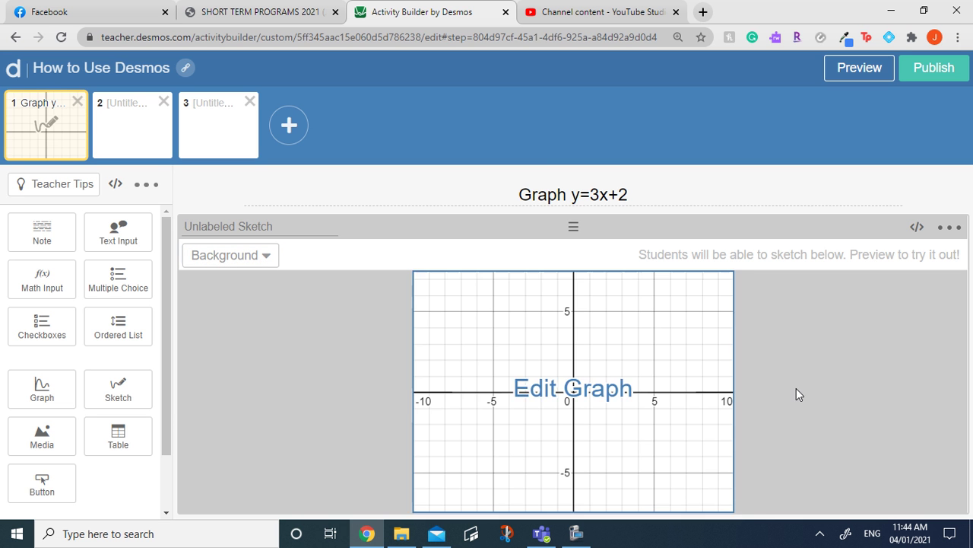
# Step: Zoom out the sketch's background graph so its x-axis spans -20 to 20, and save it
pyautogui.click(605, 396)
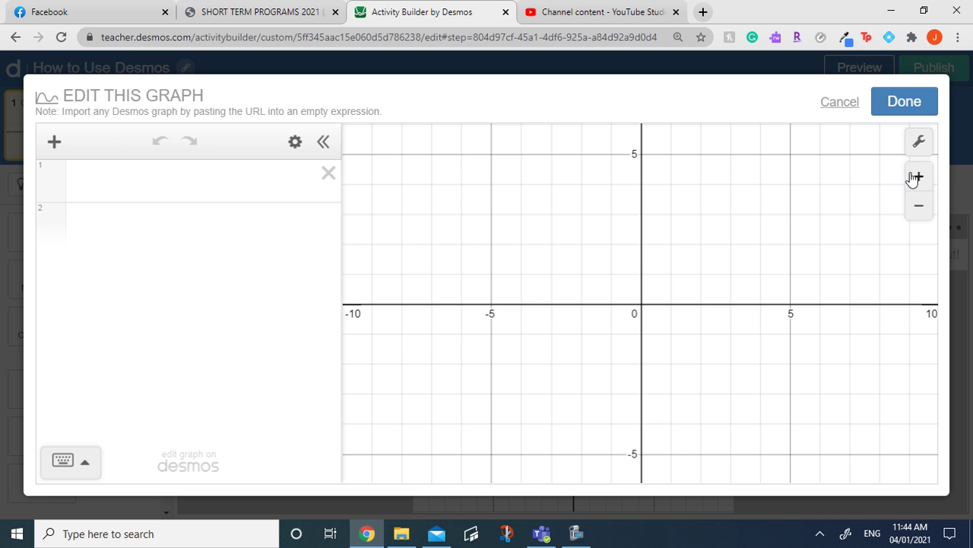
pyautogui.click(921, 216)
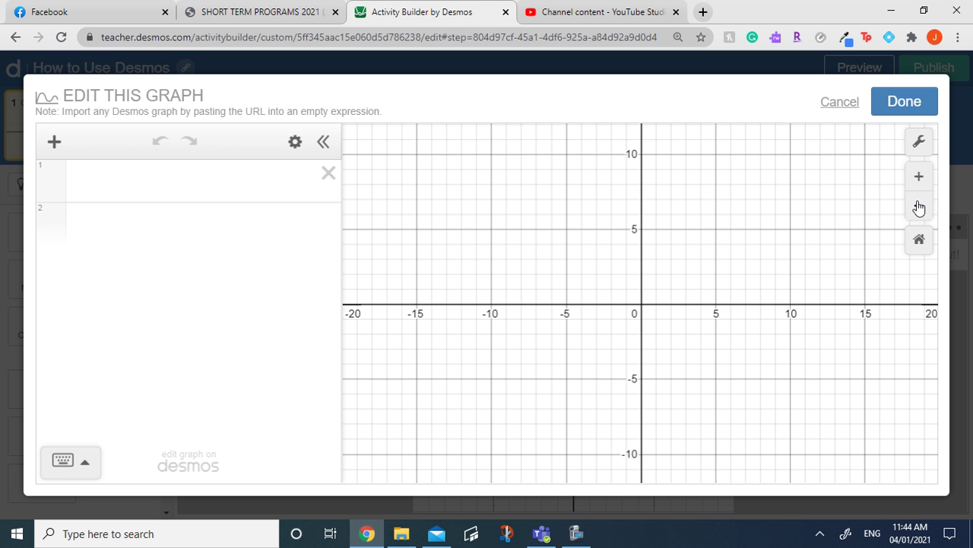
pyautogui.click(923, 99)
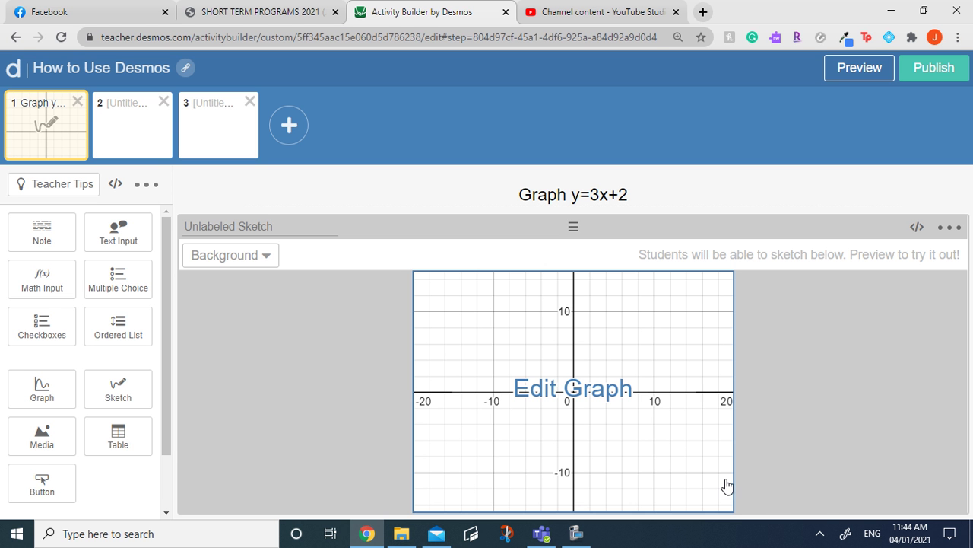
# Step: Set the background graph's x-axis range to -5 through 10 and its y-axis range to -4 through 10
pyautogui.click(690, 327)
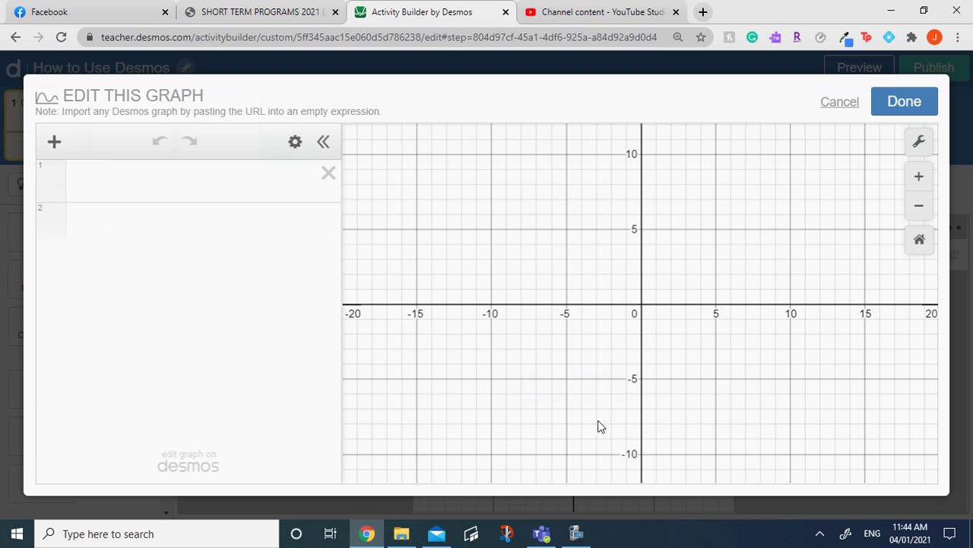
pyautogui.click(927, 140)
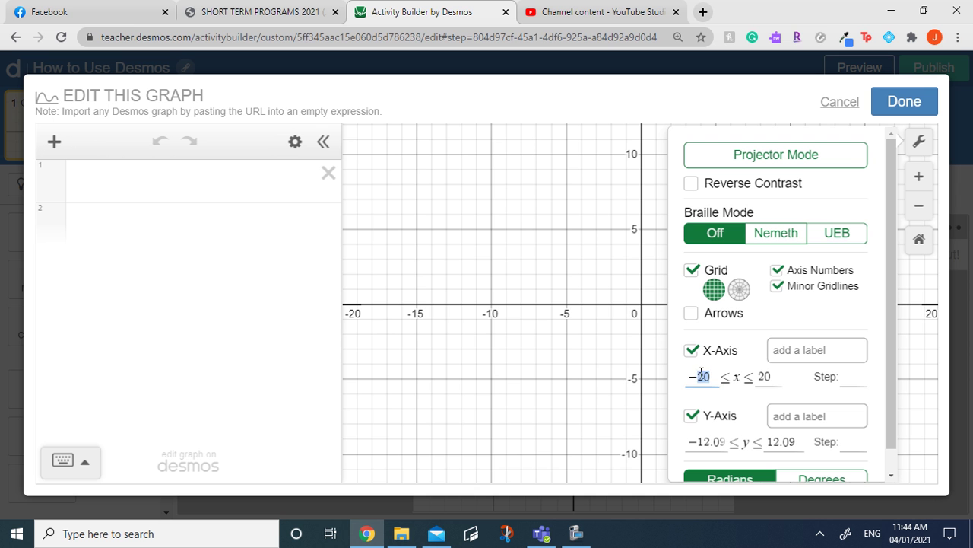
pyautogui.write('5')
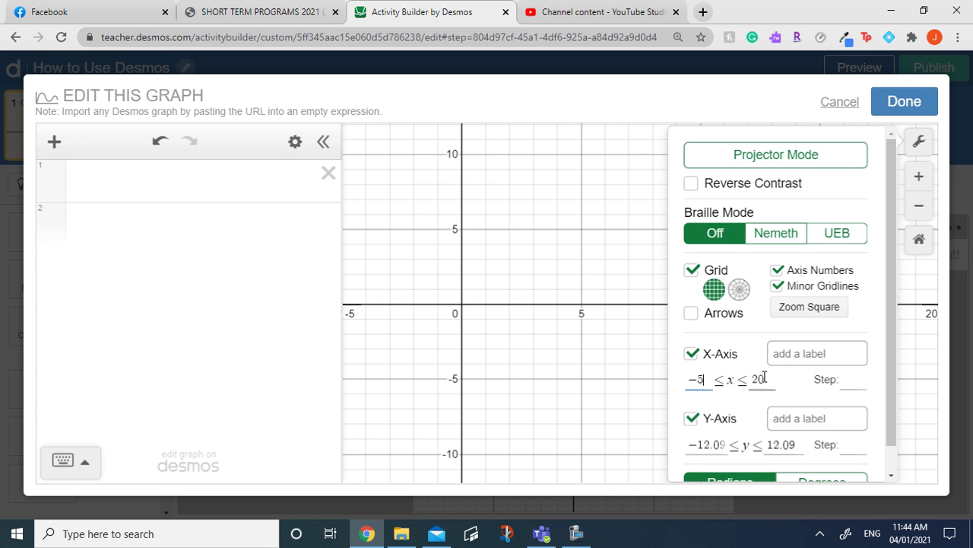
pyautogui.write('10')
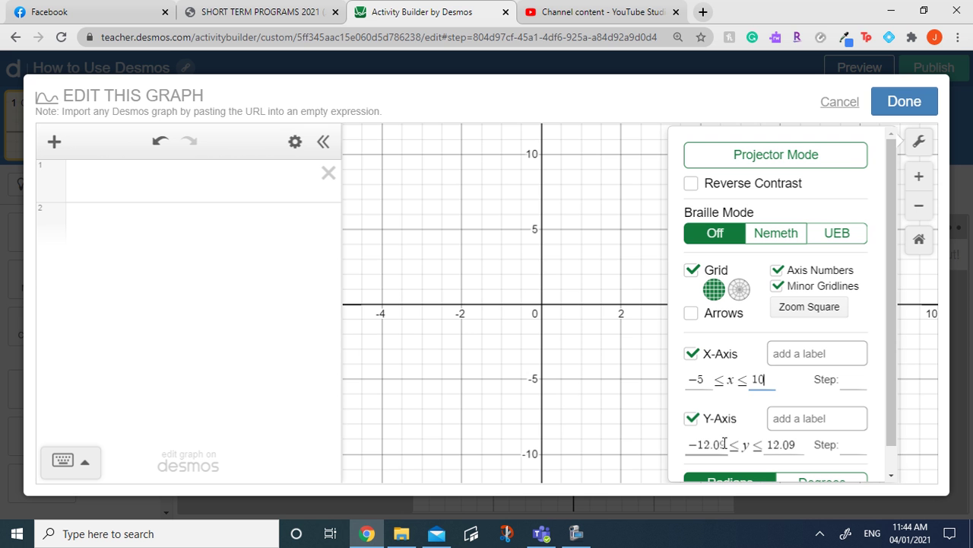
pyautogui.moveTo(725, 444); pyautogui.dragTo(628, 439)
pyautogui.moveTo(726, 445); pyautogui.dragTo(609, 443)
pyautogui.write('-')
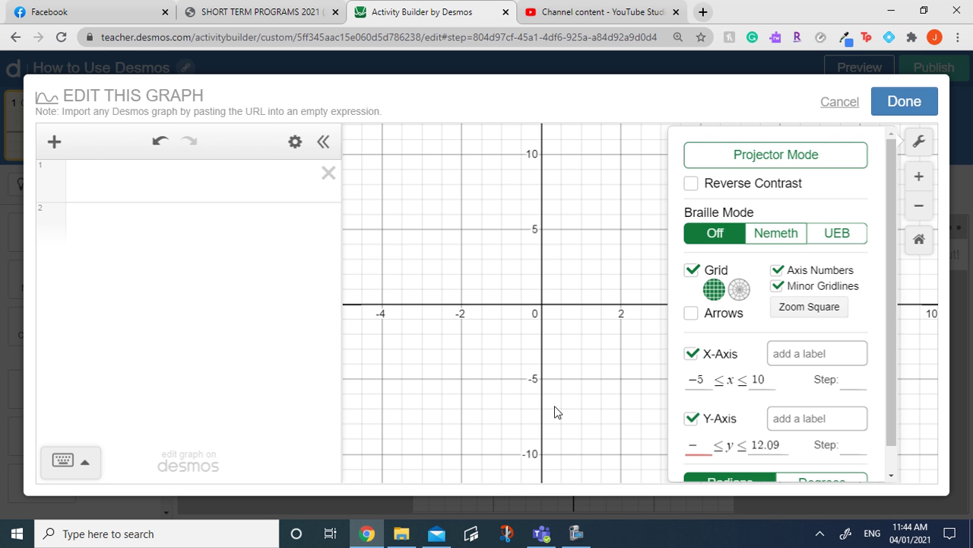
pyautogui.write('4')
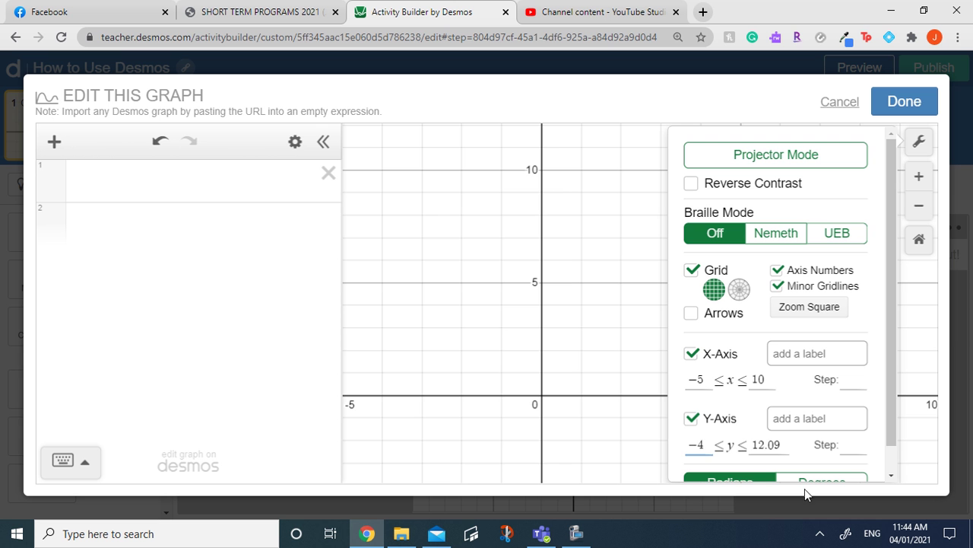
pyautogui.moveTo(788, 445); pyautogui.dragTo(730, 439)
pyautogui.write('10')
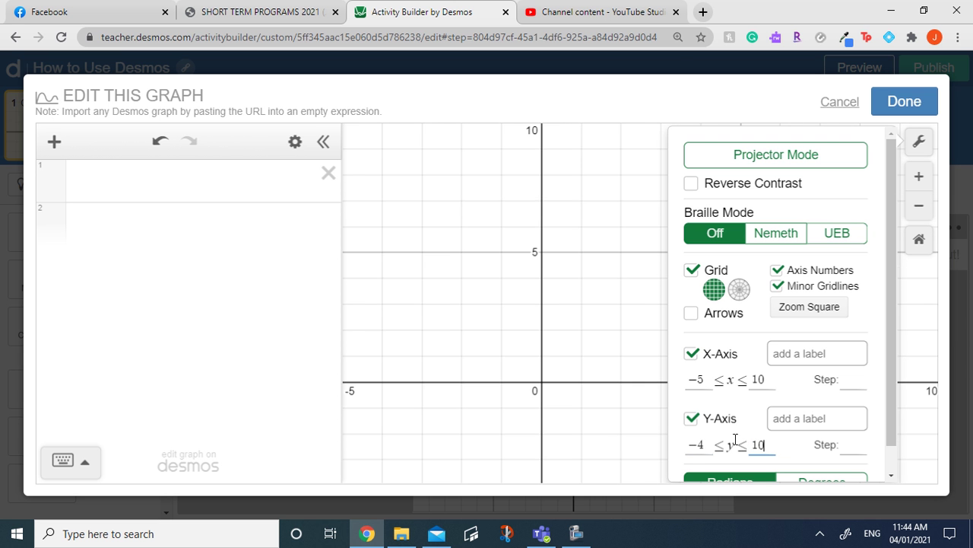
pyautogui.click(895, 104)
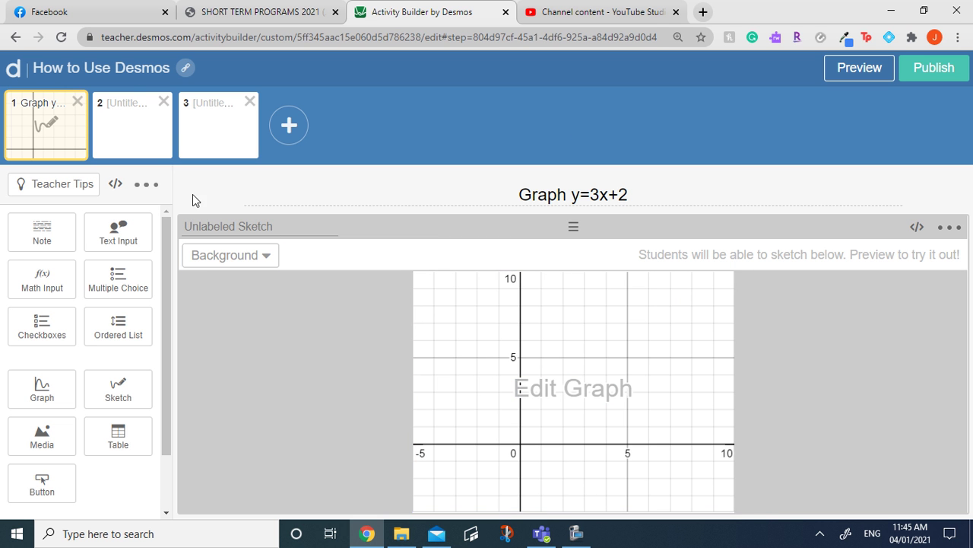
# Step: Add a graph component to the second screen that plots y=2x-3
pyautogui.click(147, 124)
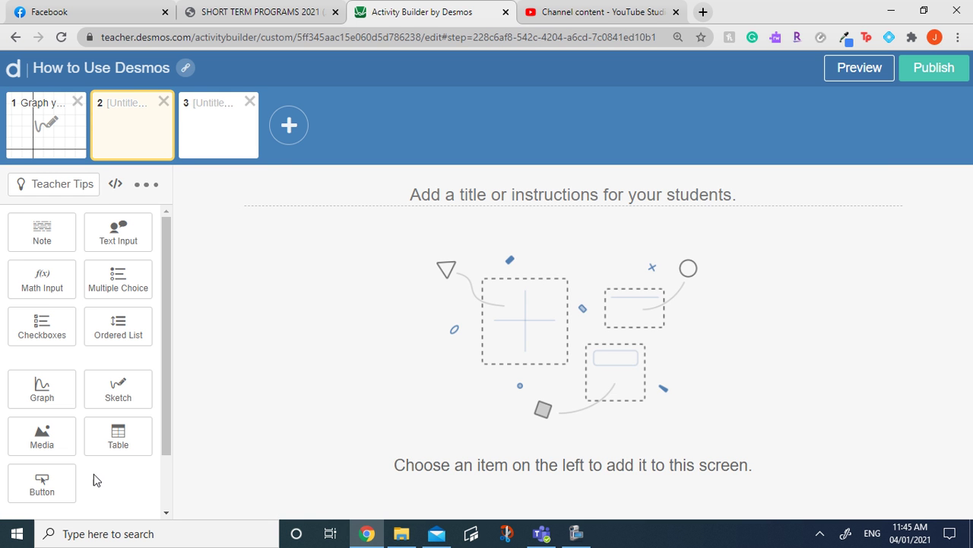
pyautogui.click(45, 385)
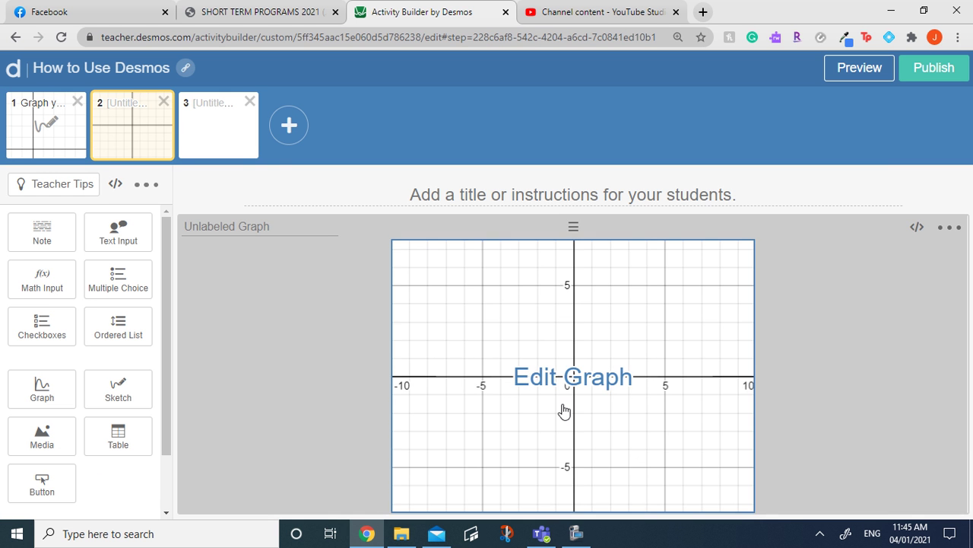
pyautogui.click(573, 375)
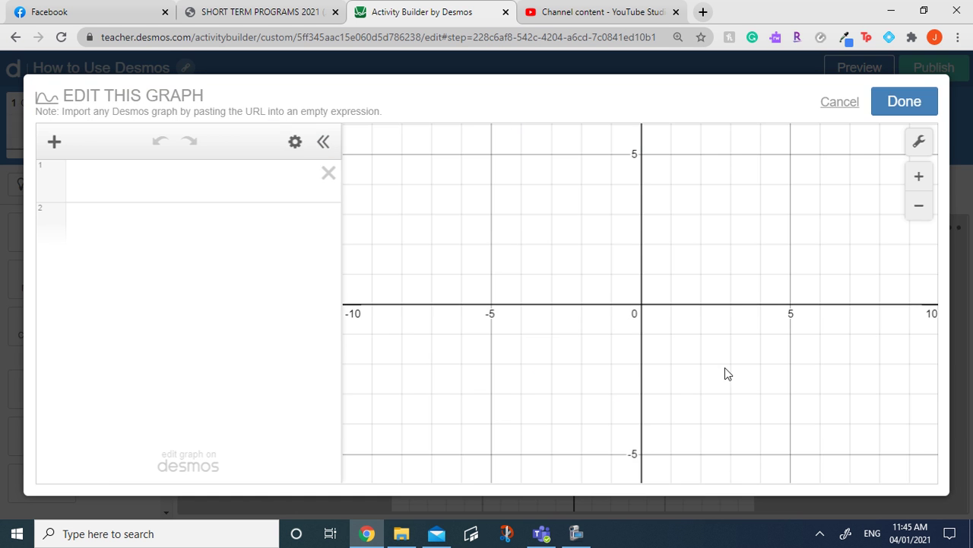
pyautogui.click(220, 180)
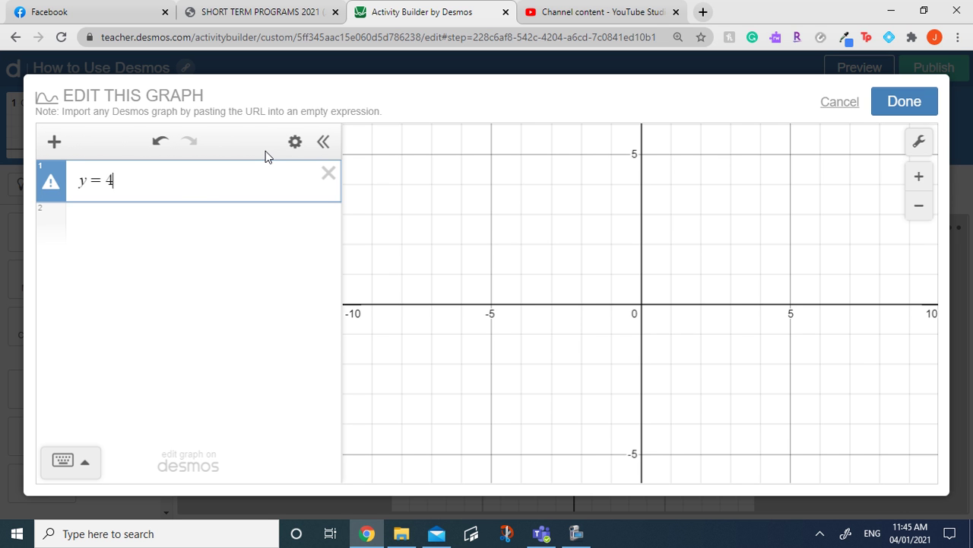
pyautogui.press('BackSpace')
pyautogui.write('2x-3')
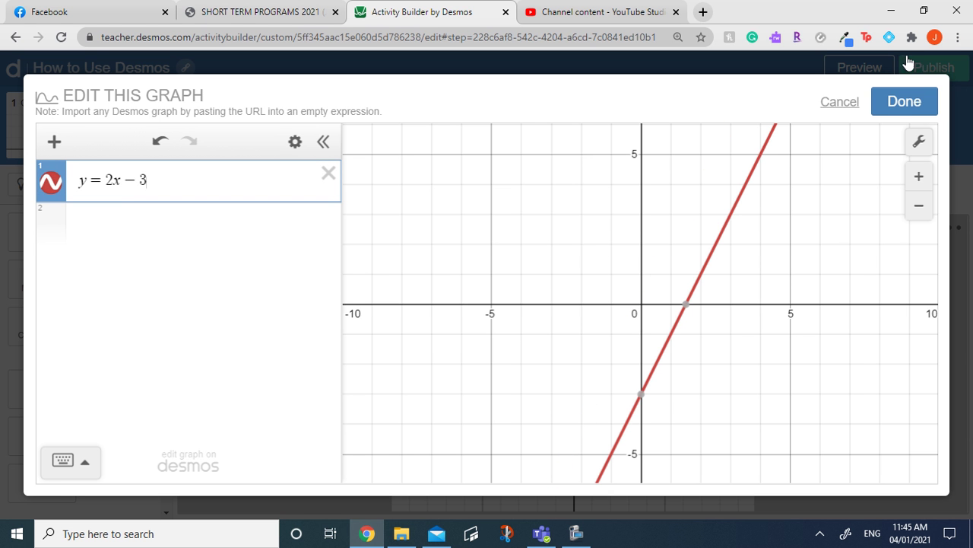
pyautogui.click(903, 106)
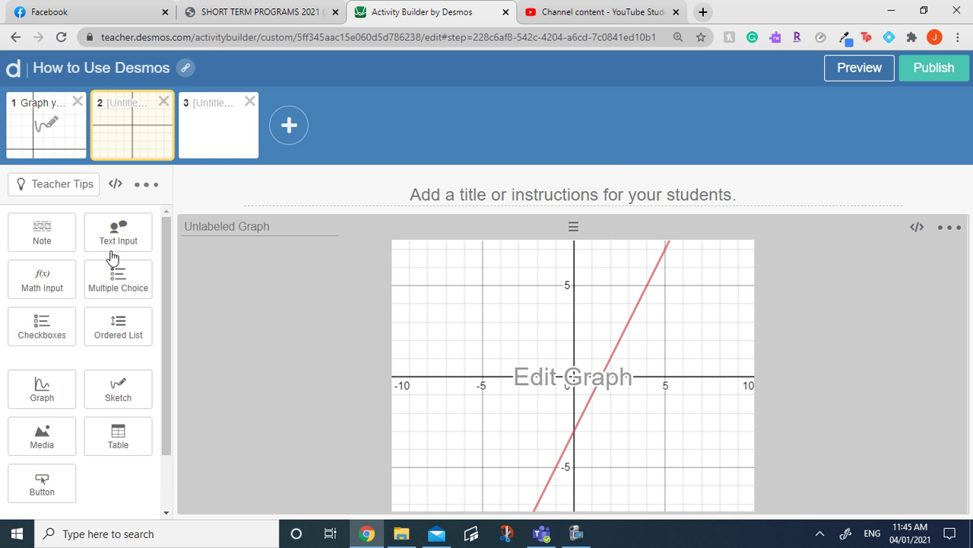
# Step: Add a math input component to the second screen and title the screen "Write the Equation for the graph"
pyautogui.click(43, 278)
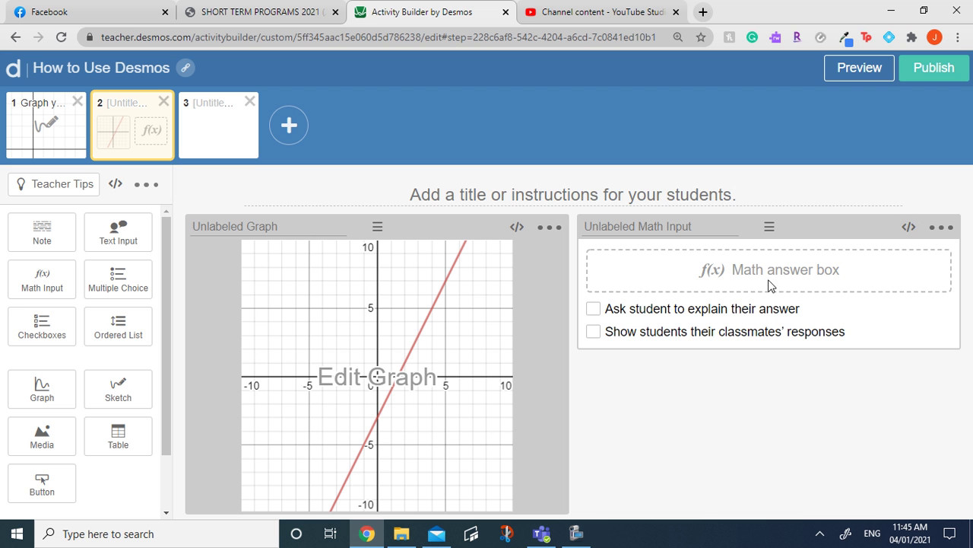
pyautogui.click(561, 192)
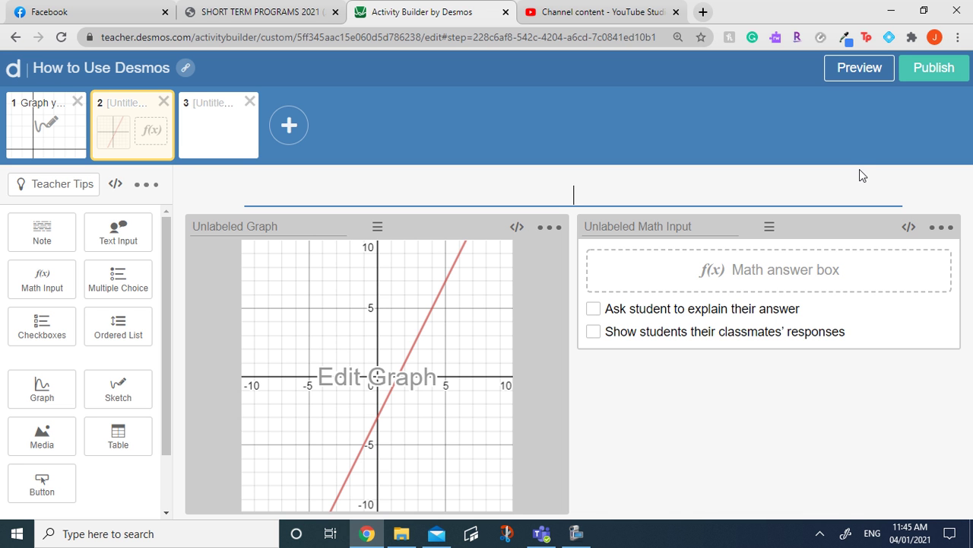
pyautogui.write('Write t')
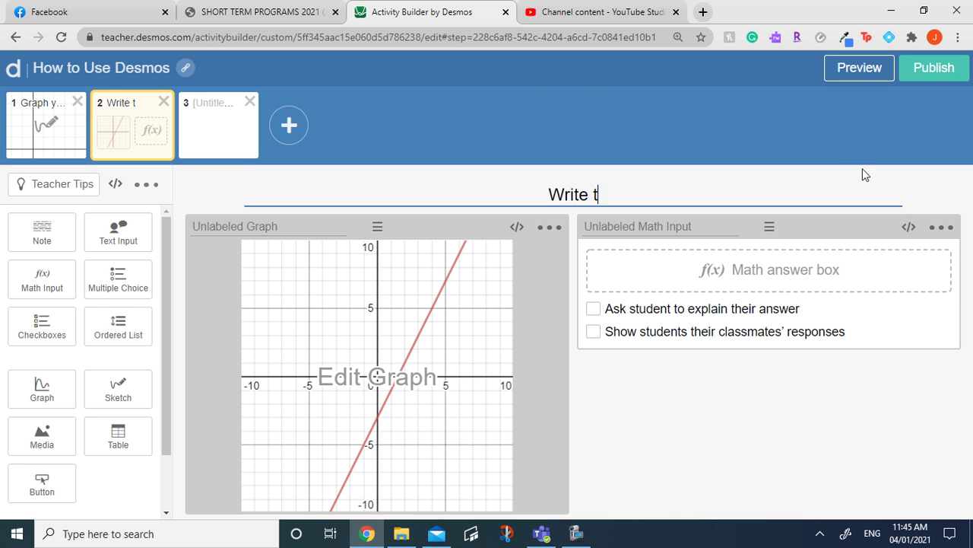
pyautogui.write('he Equations')
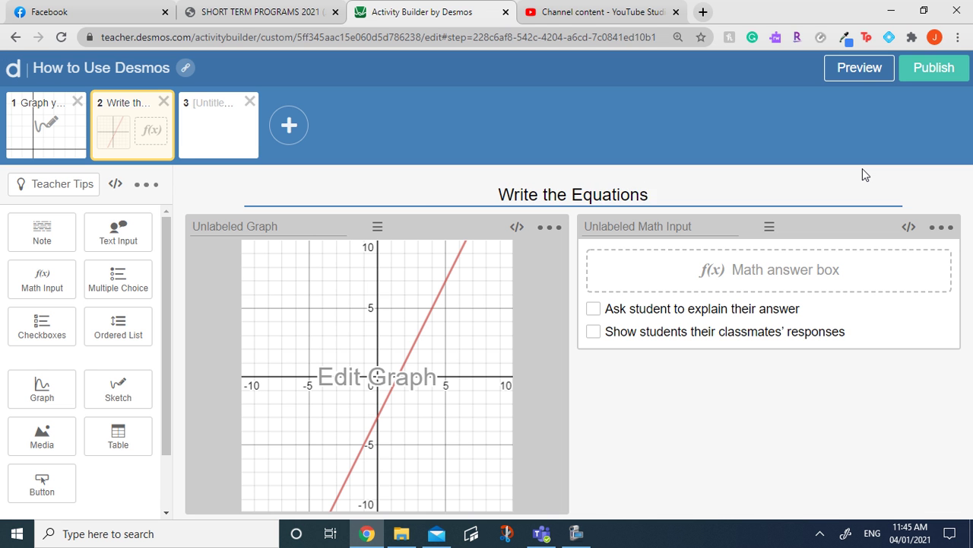
pyautogui.press('BackSpace')
pyautogui.write('f')
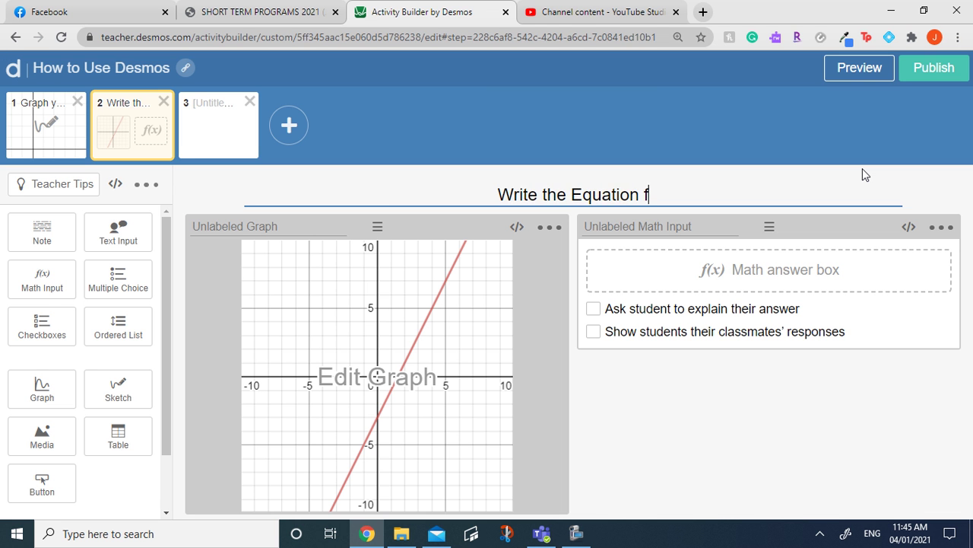
pyautogui.write('or the g')
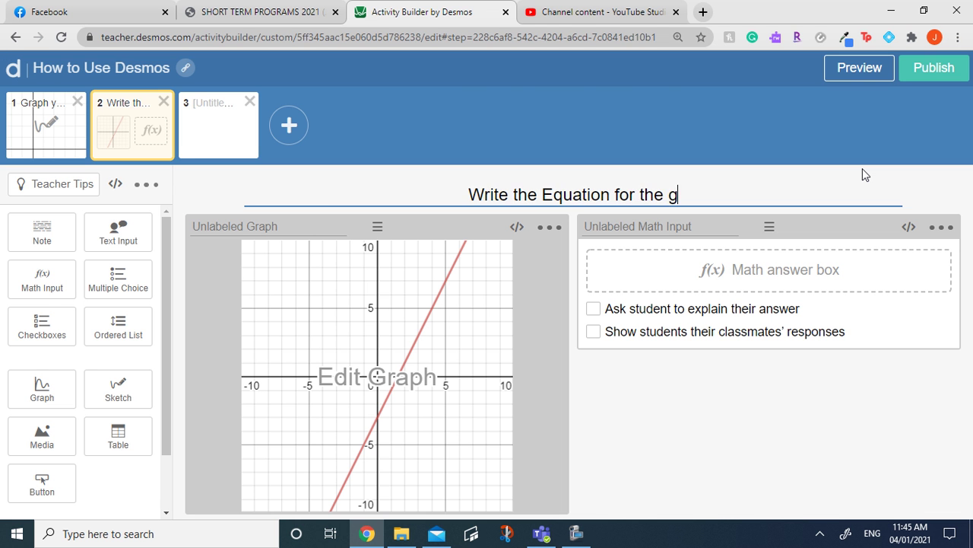
pyautogui.write('raph')
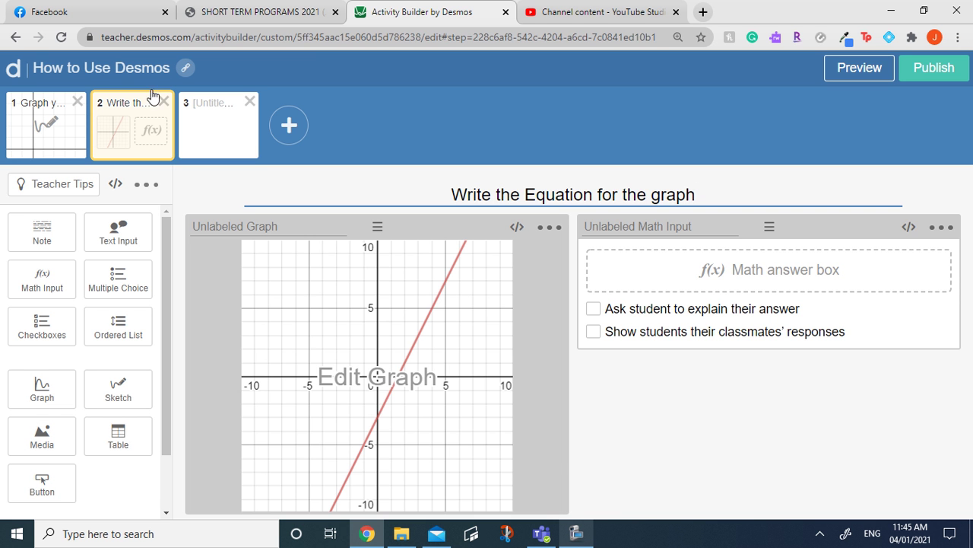
# Step: Add a table component to the third screen and head its two columns x and y
pyautogui.click(216, 141)
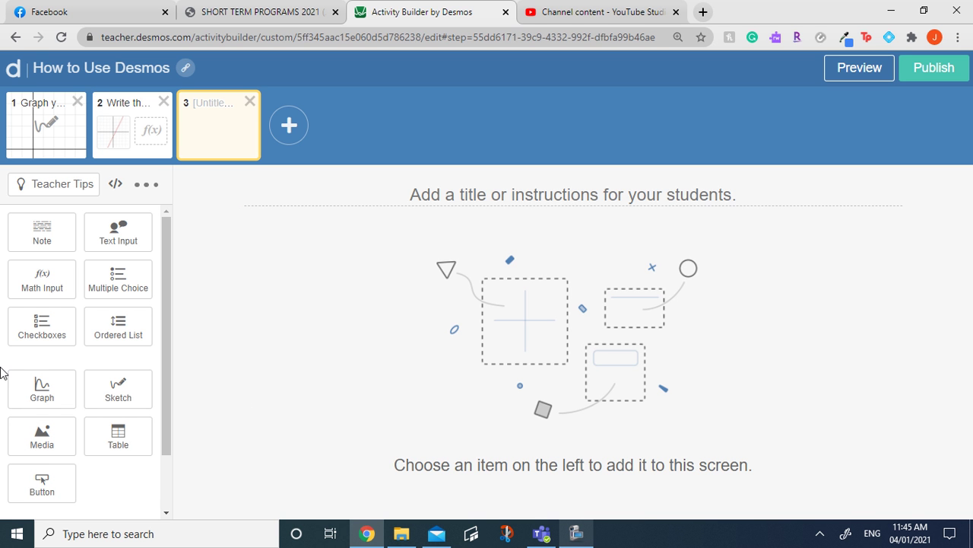
pyautogui.click(129, 450)
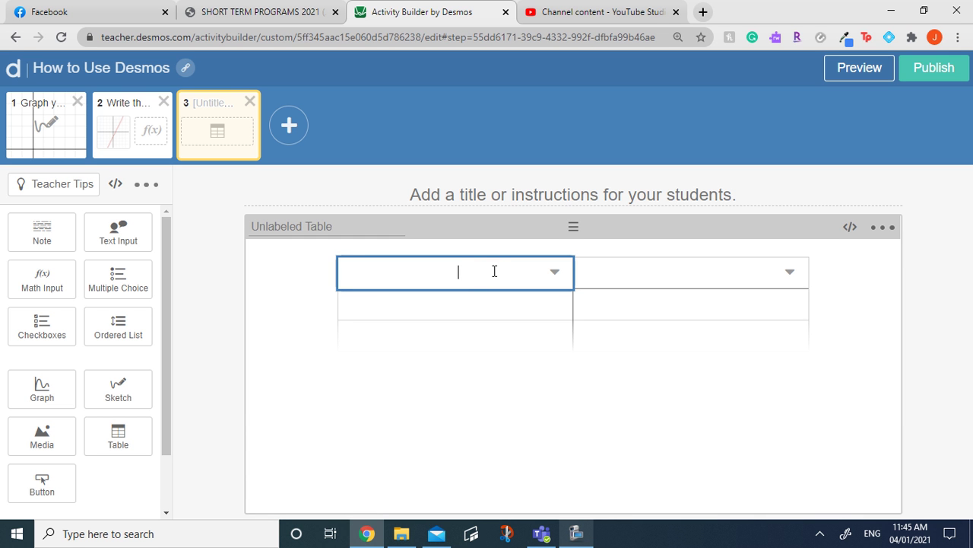
pyautogui.press('Tab')
pyautogui.press('Tab')
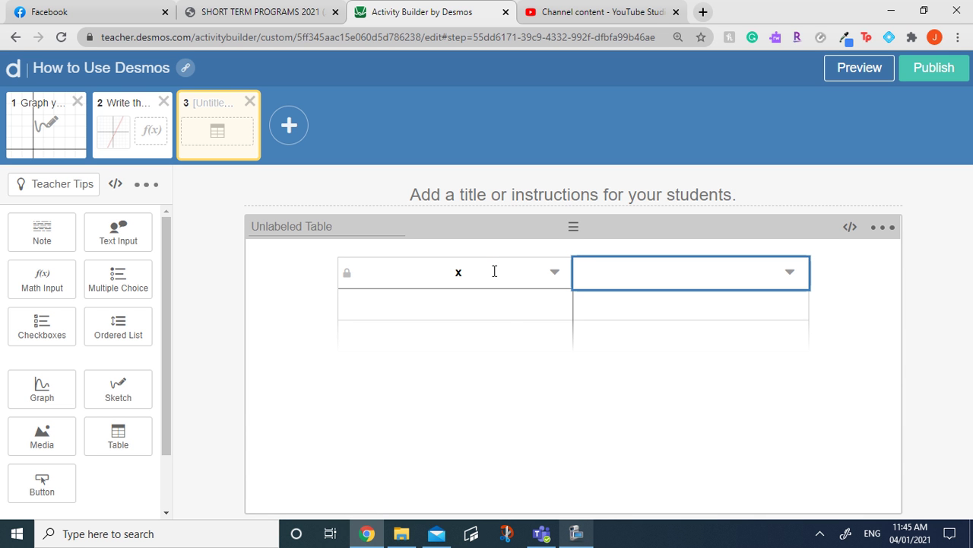
pyautogui.write('y')
# Step: Fill the table's x column with 1, 2, 3 and 4, and enter 4 and 8 in the first two y cells
pyautogui.click(510, 302)
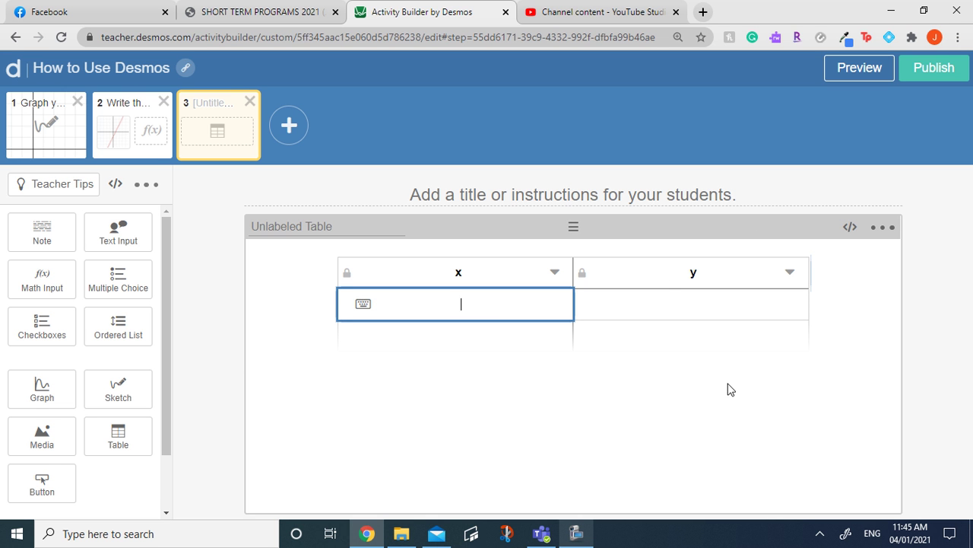
pyautogui.write('1')
pyautogui.click(672, 306)
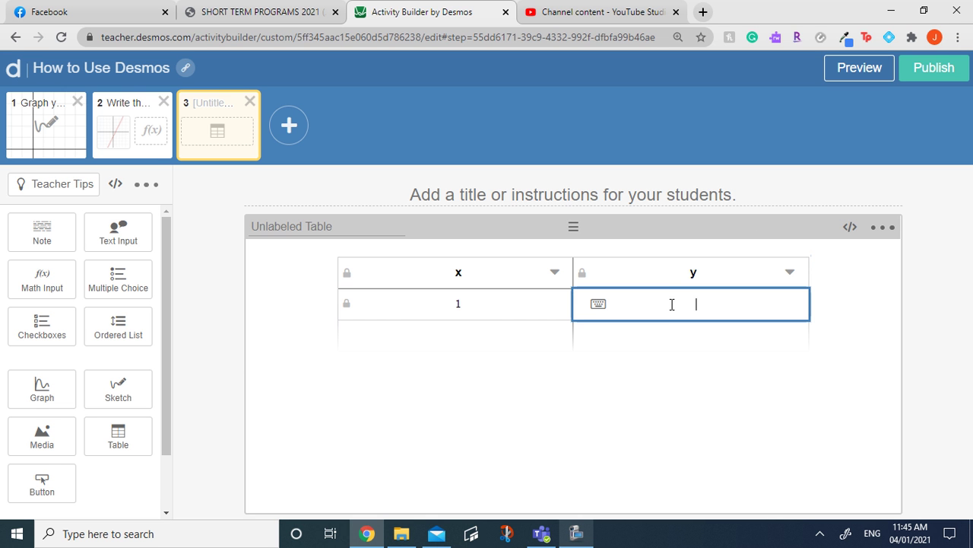
pyautogui.write('4')
pyautogui.click(646, 327)
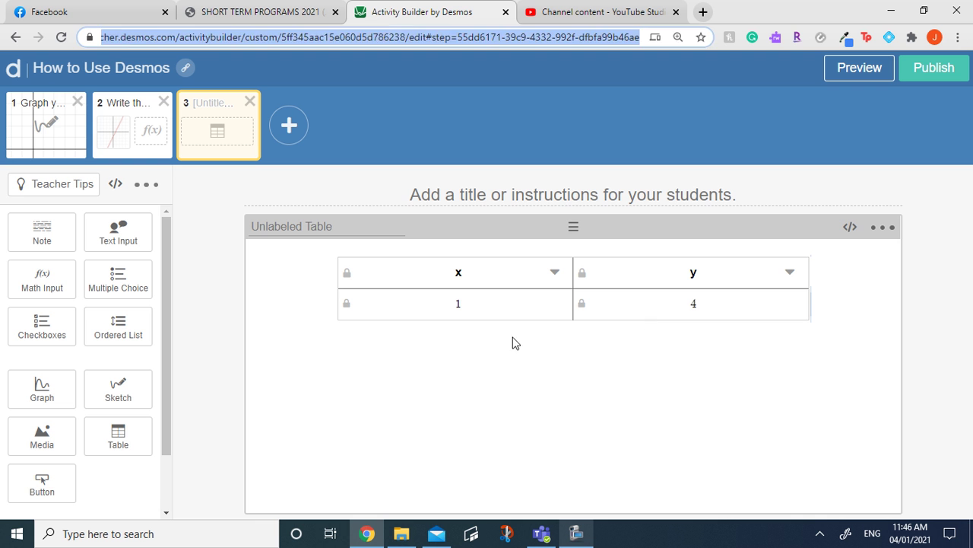
pyautogui.click(512, 342)
pyautogui.write('2')
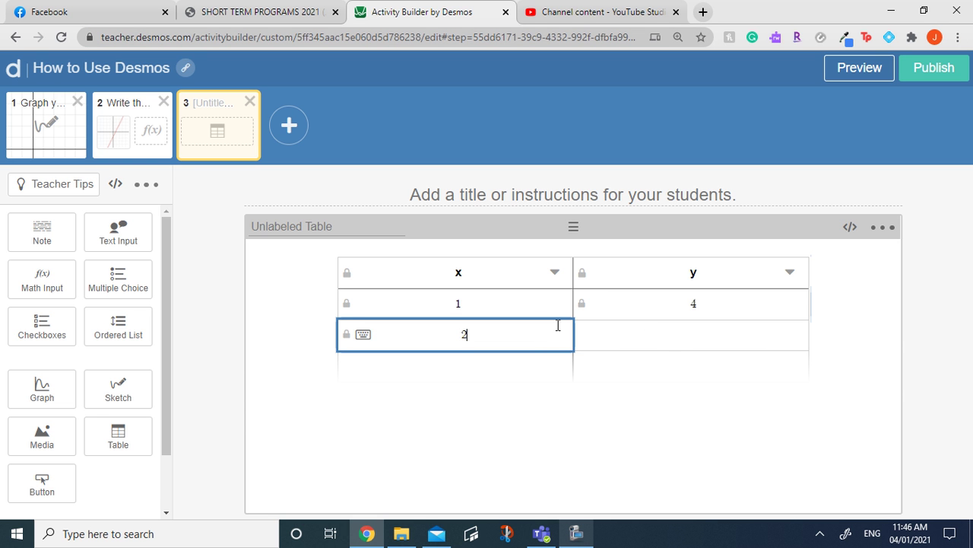
pyautogui.click(660, 344)
pyautogui.click(512, 367)
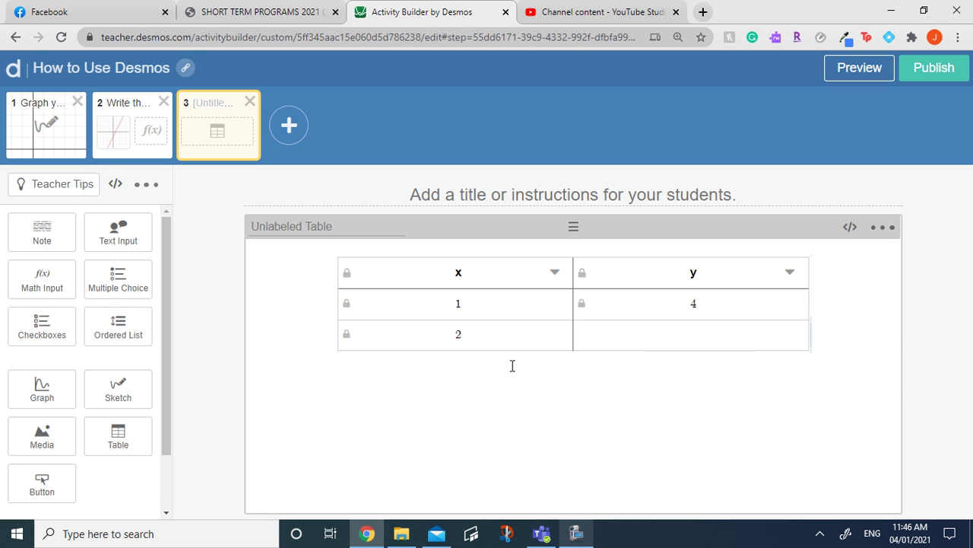
pyautogui.click(686, 341)
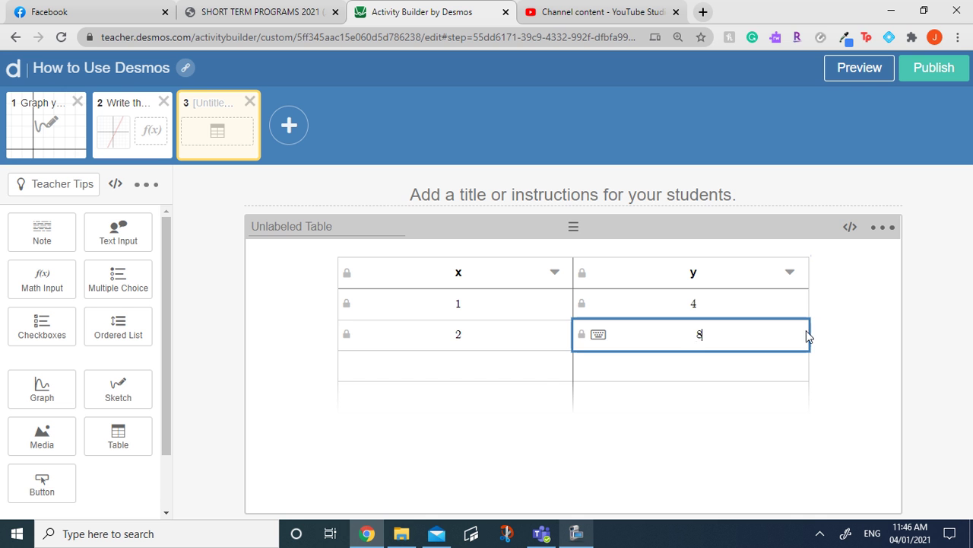
pyautogui.click(494, 353)
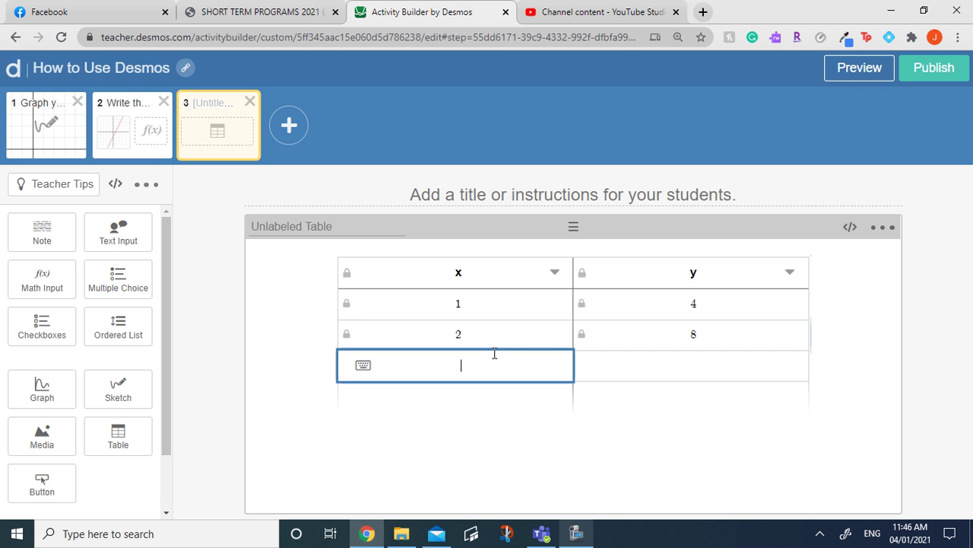
pyautogui.click(472, 401)
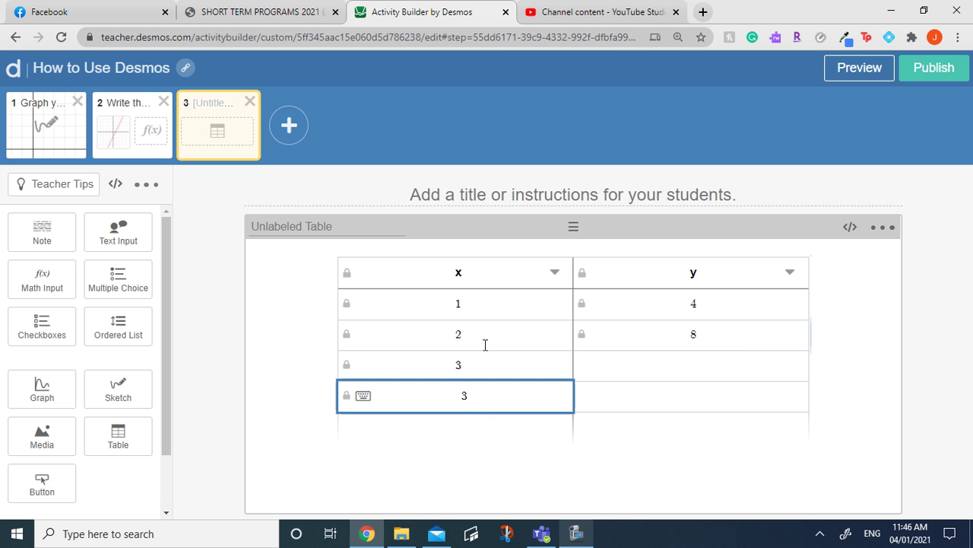
# Step: Title the third screen "Fill in the Table up to x=4"
pyautogui.click(525, 200)
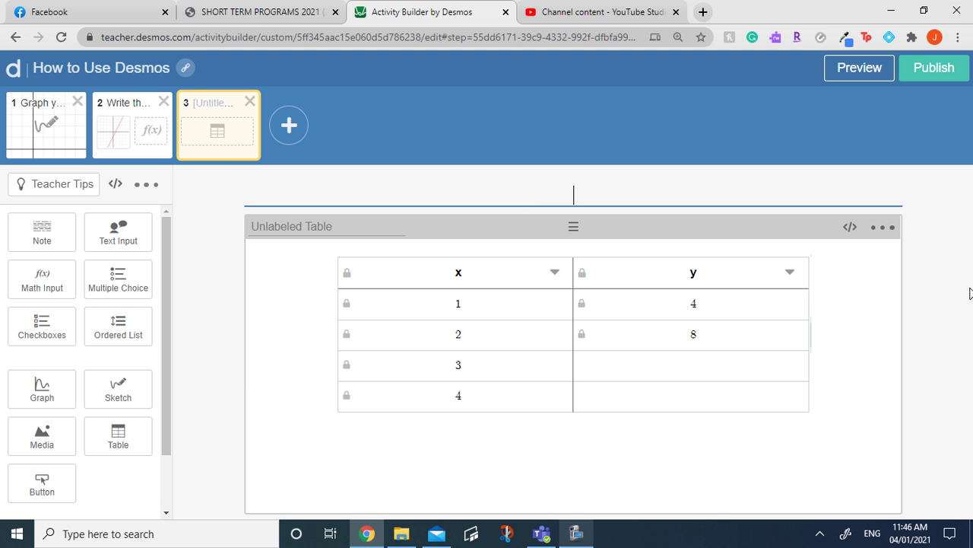
pyautogui.write('Ful')
pyautogui.press('BackSpace')
pyautogui.press('BackSpace')
pyautogui.write('ill in the ')
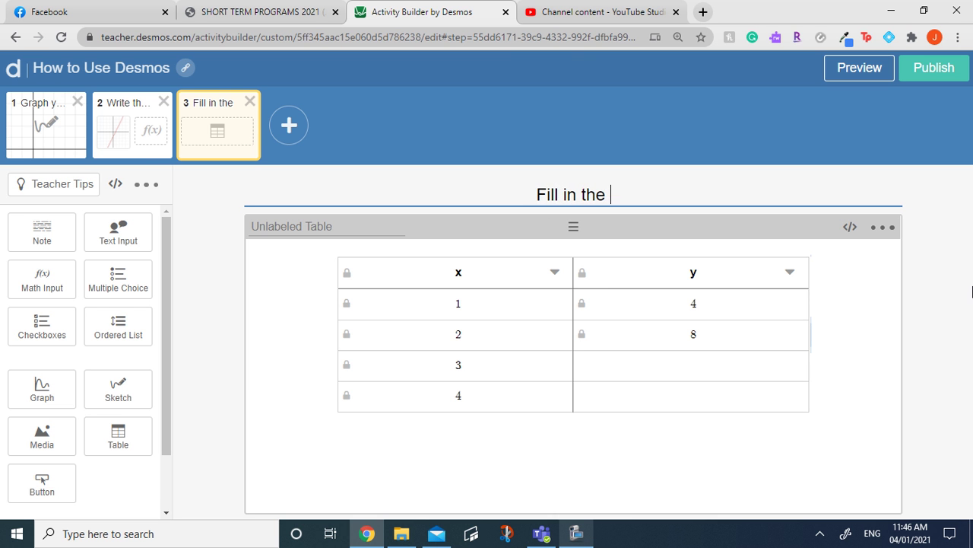
pyautogui.write('Table')
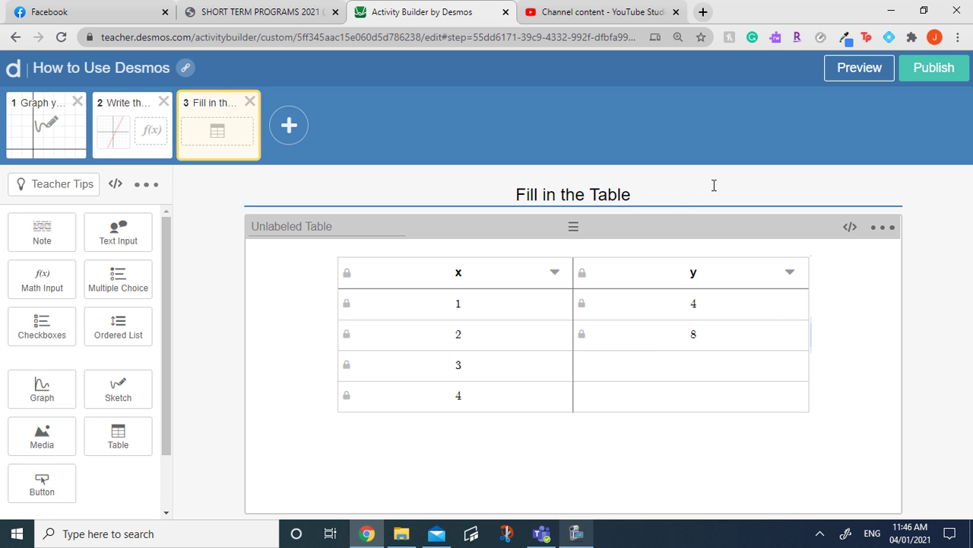
pyautogui.write('up to')
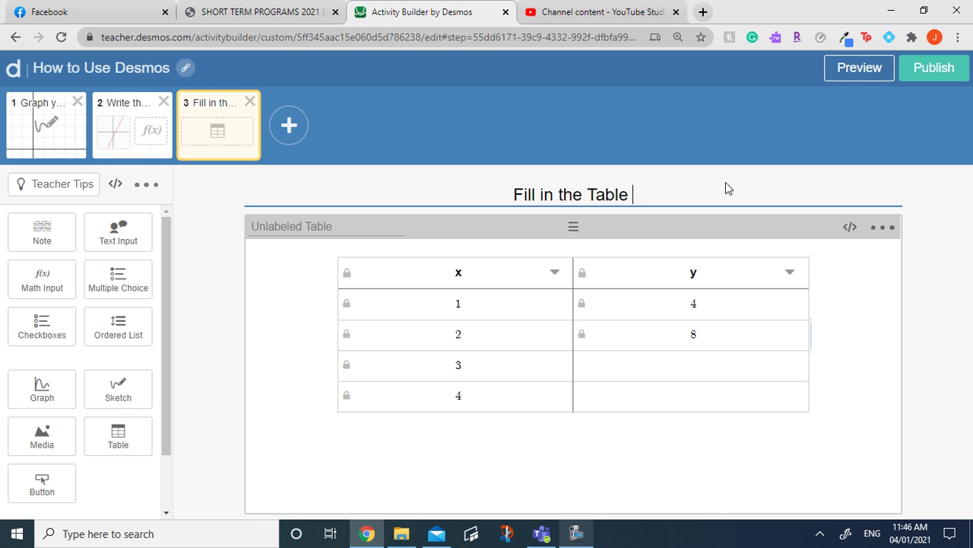
pyautogui.write(' x')
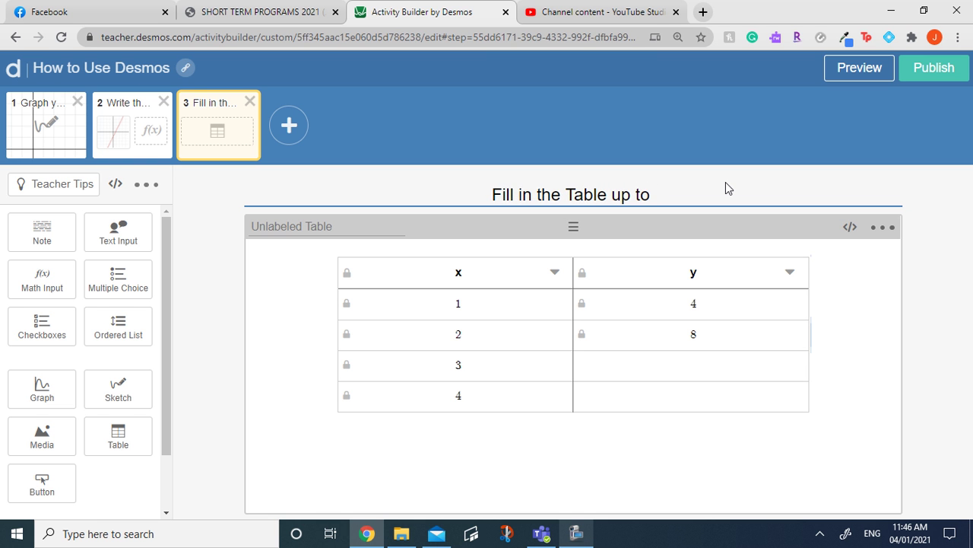
pyautogui.write('=43')
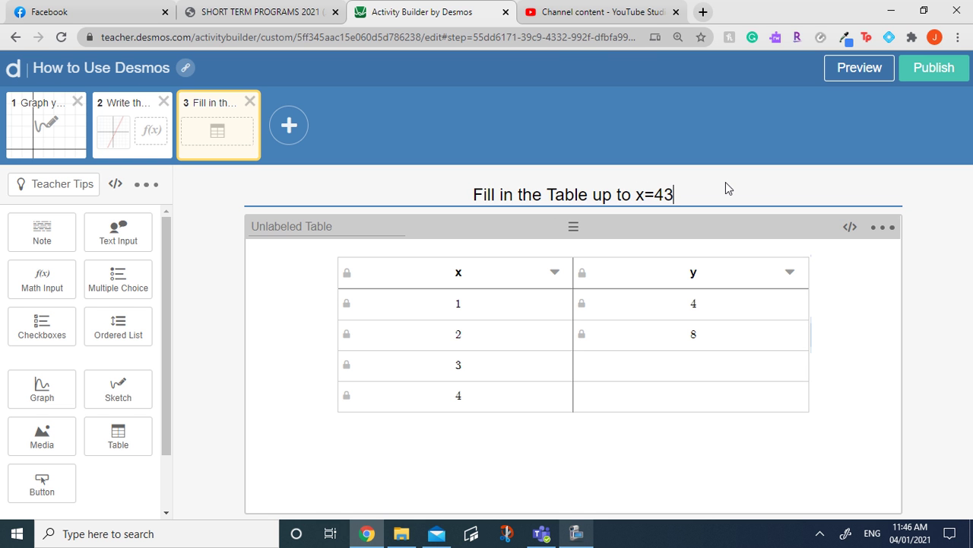
pyautogui.press('BackSpace')
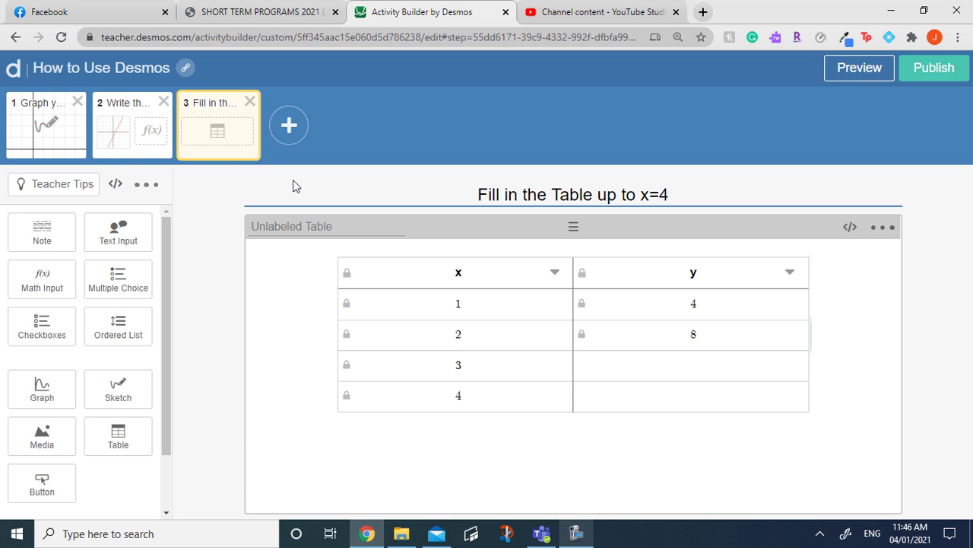
# Step: Add a fourth screen containing a blank graph component
pyautogui.click(289, 125)
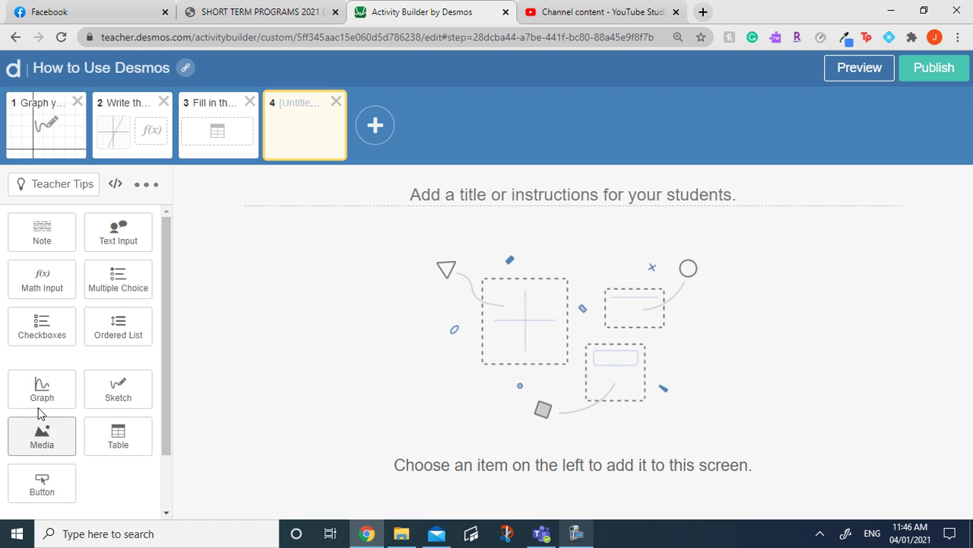
pyautogui.moveTo(41, 388); pyautogui.dragTo(547, 403)
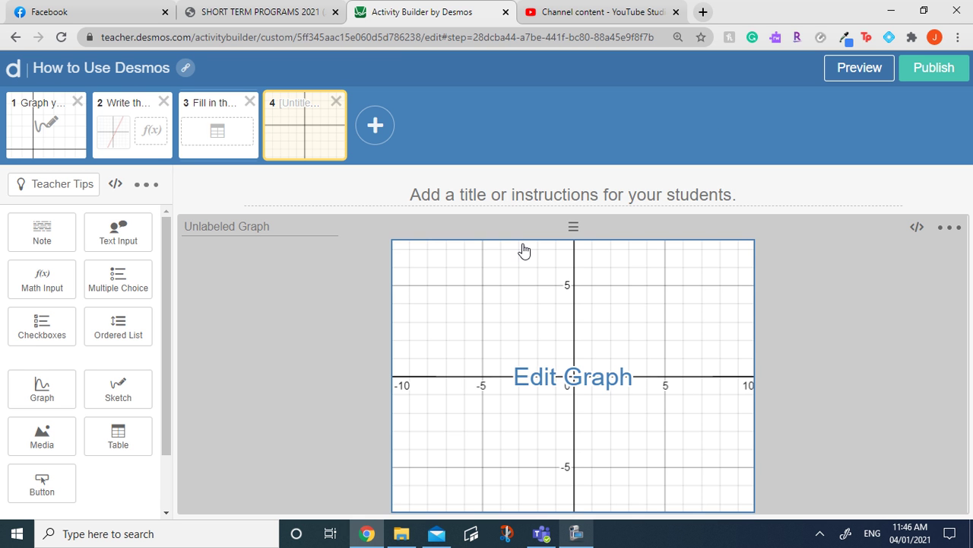
pyautogui.click(740, 195)
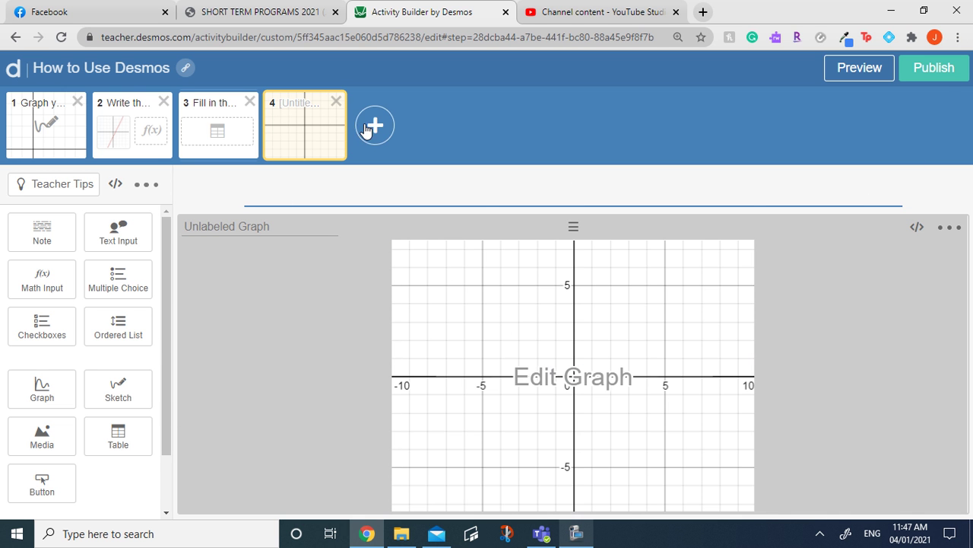
# Step: Publish the activity and create a single session code for it
pyautogui.click(935, 69)
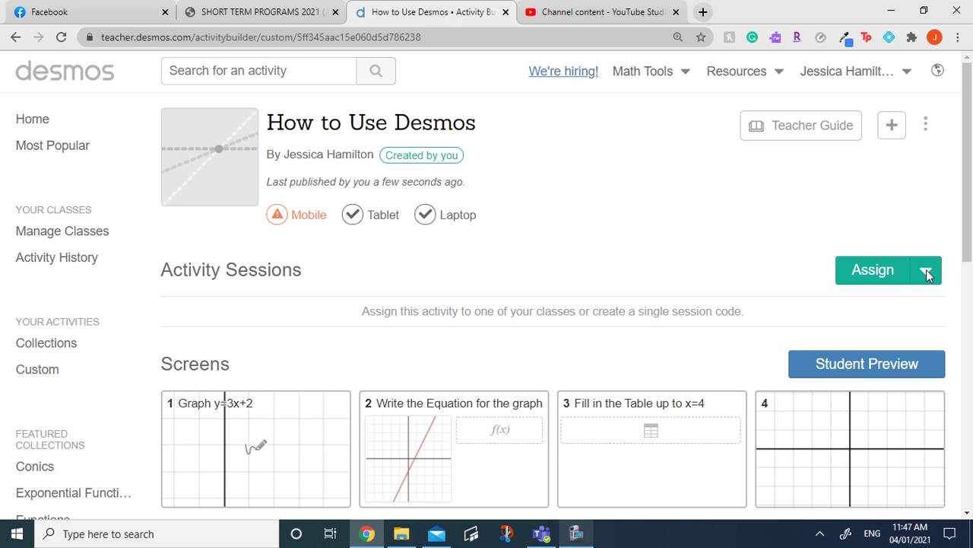
pyautogui.click(855, 283)
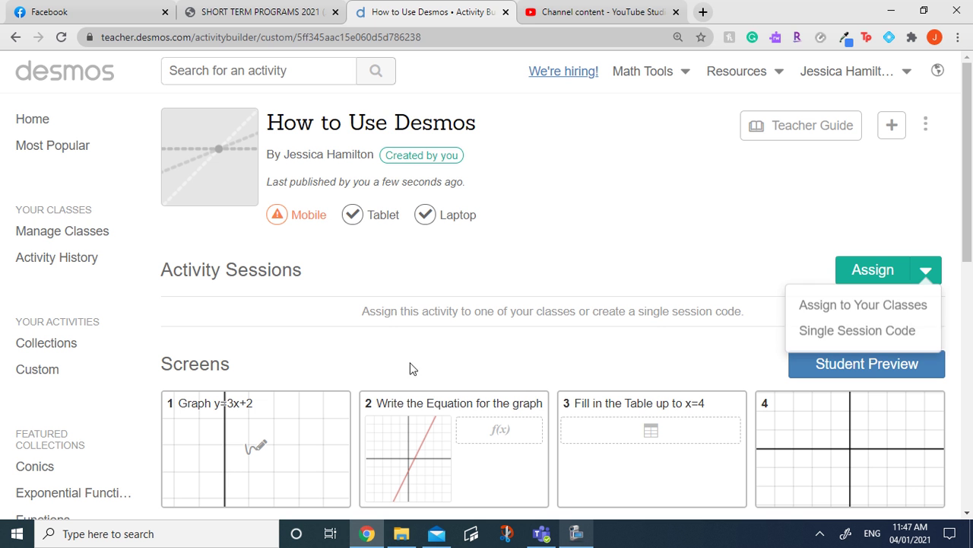
pyautogui.click(873, 336)
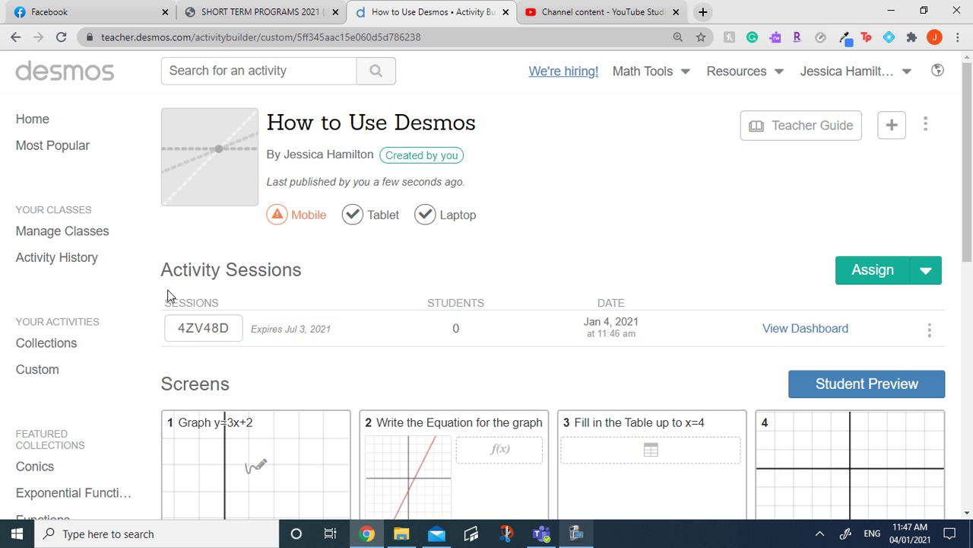
# Step: Copy the student join link for the new activity session and close its invitation
pyautogui.click(930, 328)
pyautogui.click(914, 367)
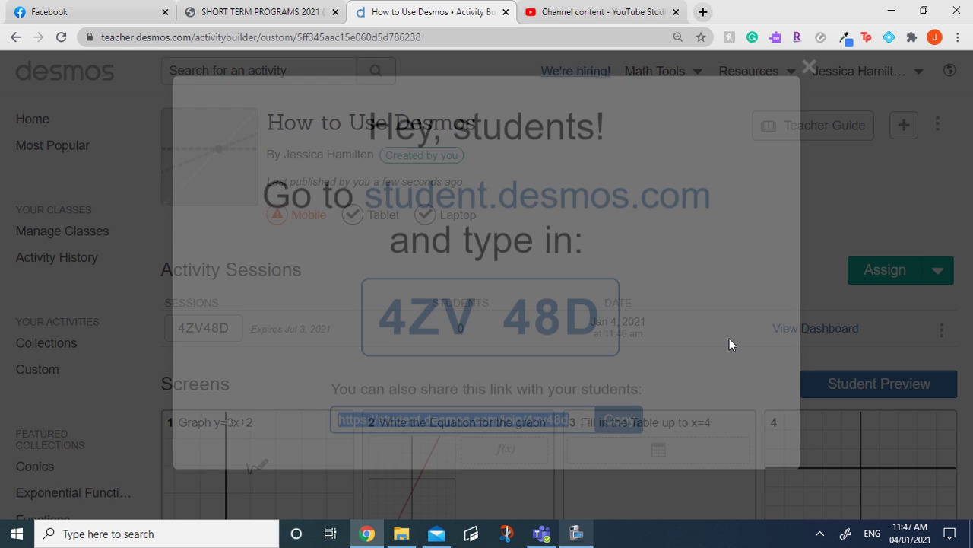
pyautogui.click(618, 428)
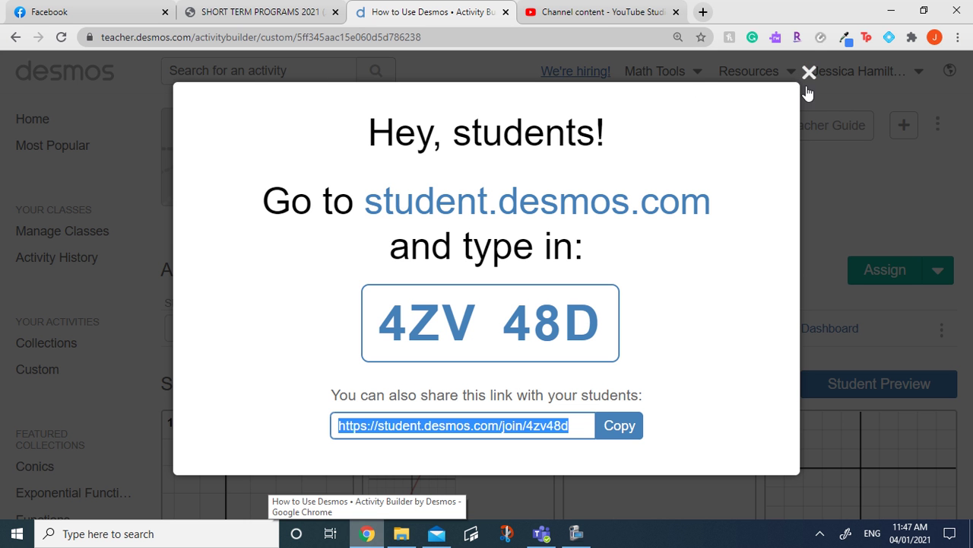
pyautogui.click(809, 73)
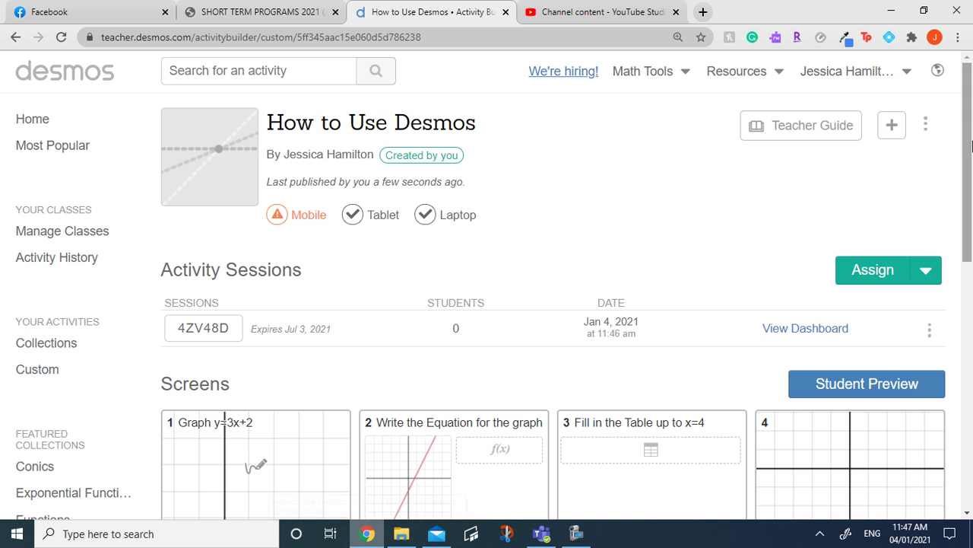
# Step: Open the copied student join link in a new browser tab and enter the activity under the prefilled name
pyautogui.click(631, 17)
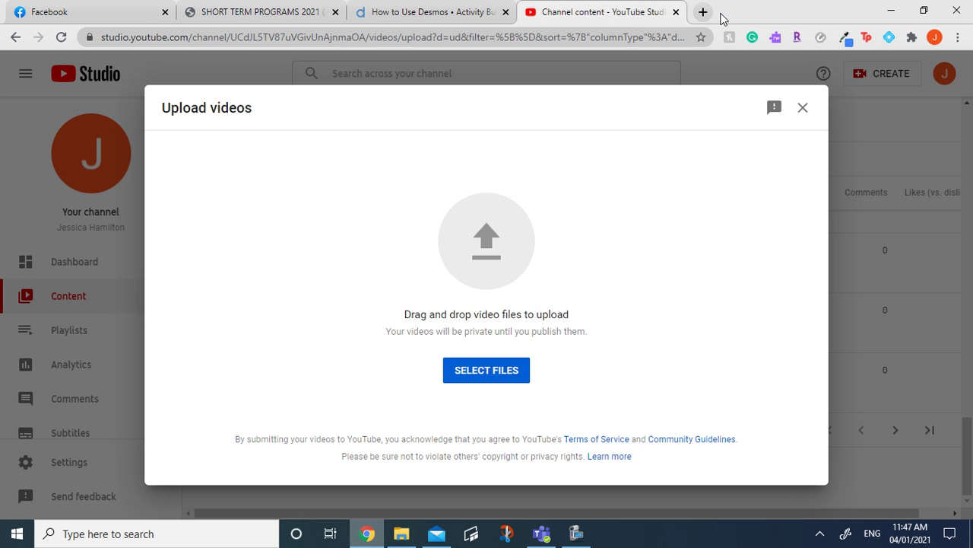
pyautogui.click(703, 13)
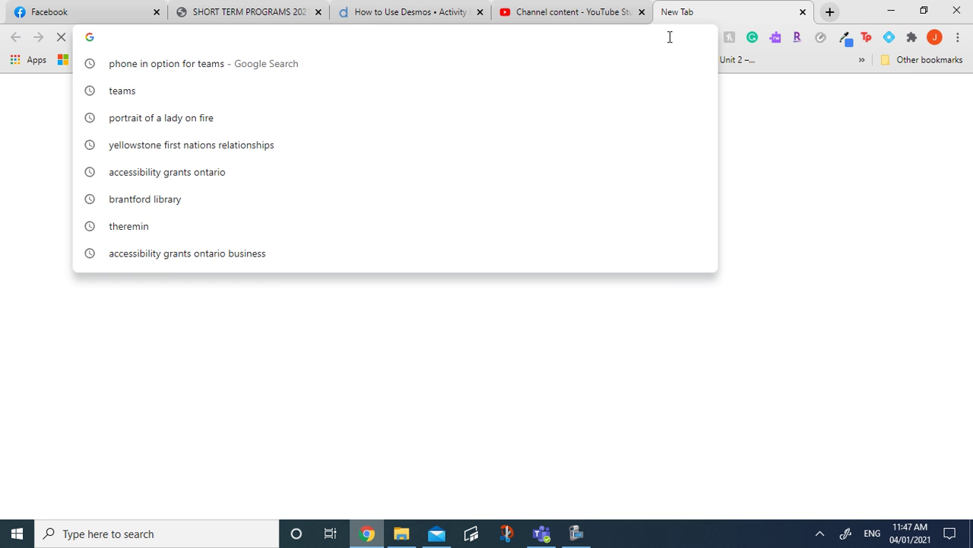
pyautogui.hotkey('ctrl', 'v')
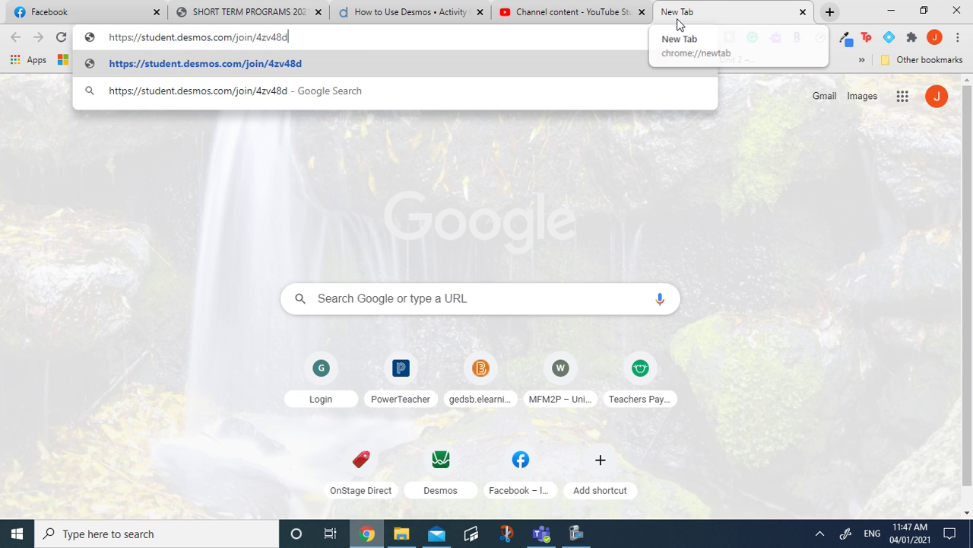
pyautogui.press('Return')
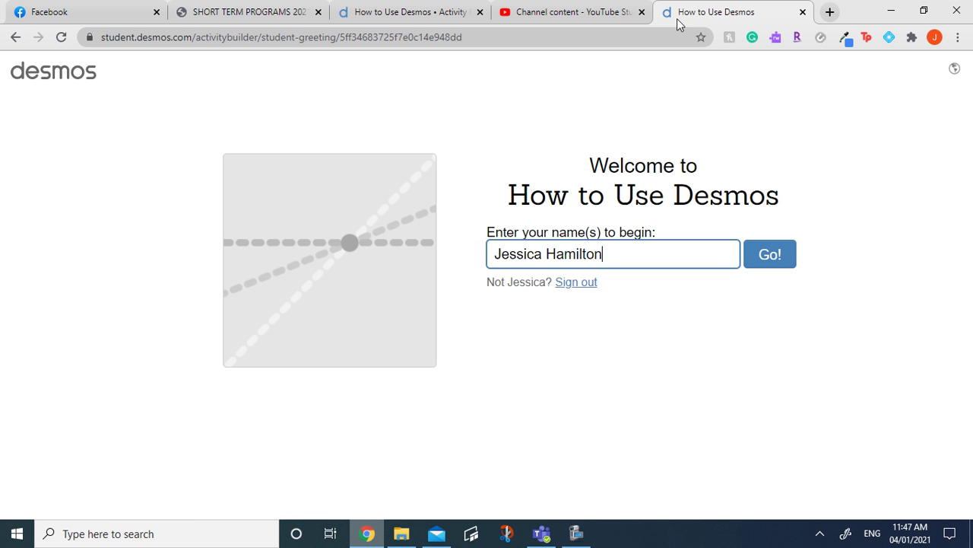
pyautogui.moveTo(648, 240); pyautogui.dragTo(362, 273)
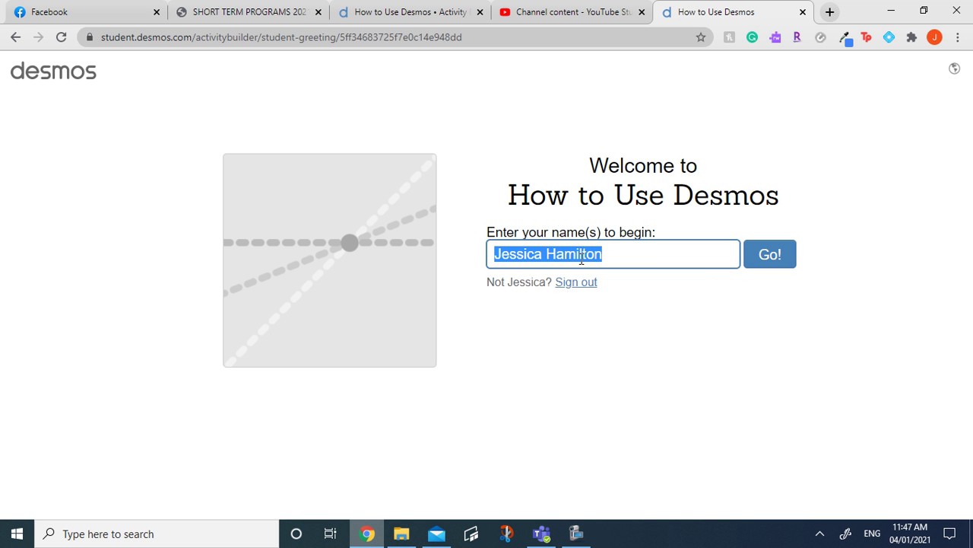
pyautogui.click(773, 255)
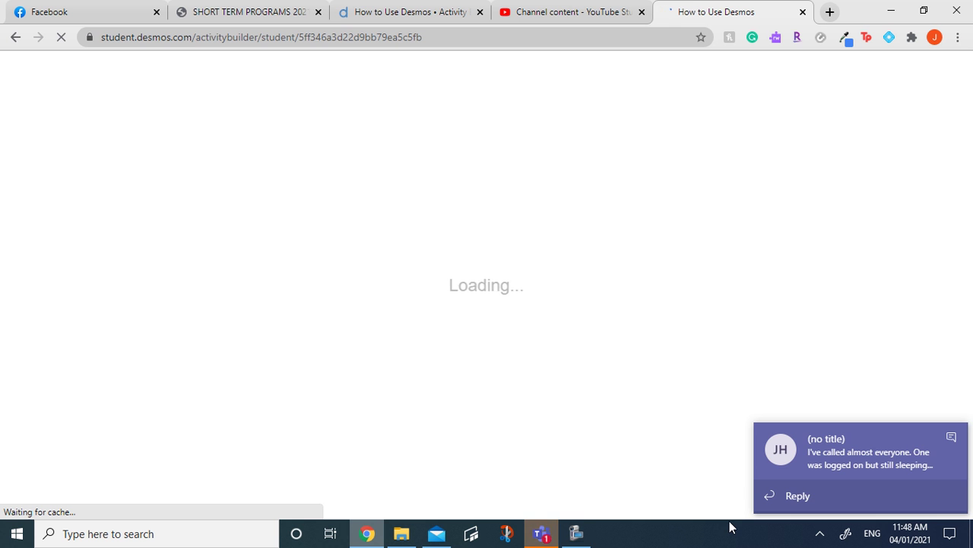
pyautogui.click(950, 436)
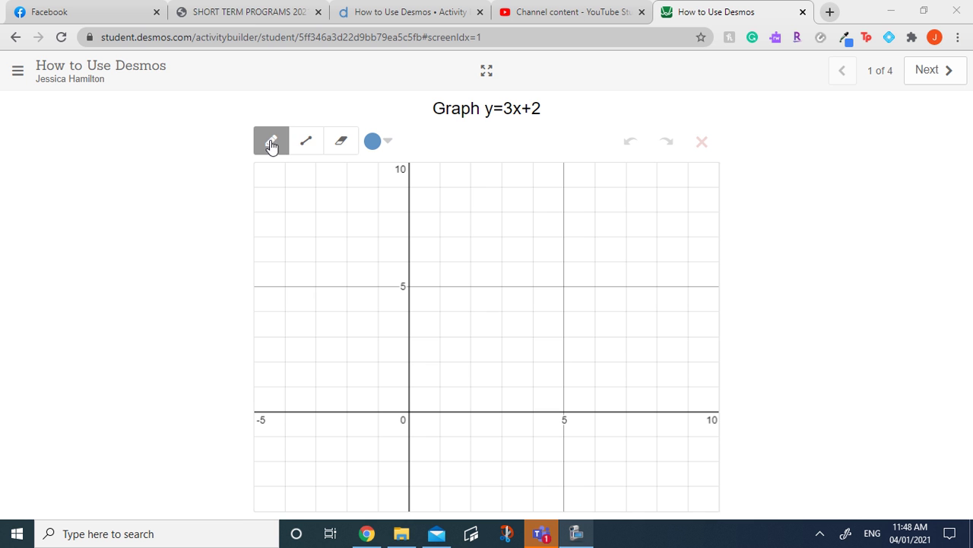
# Step: Plot points at (0, 2), (1, 5) and (2, 8) on the sketch graph and draw a straight line through them
pyautogui.click(387, 143)
pyautogui.click(388, 144)
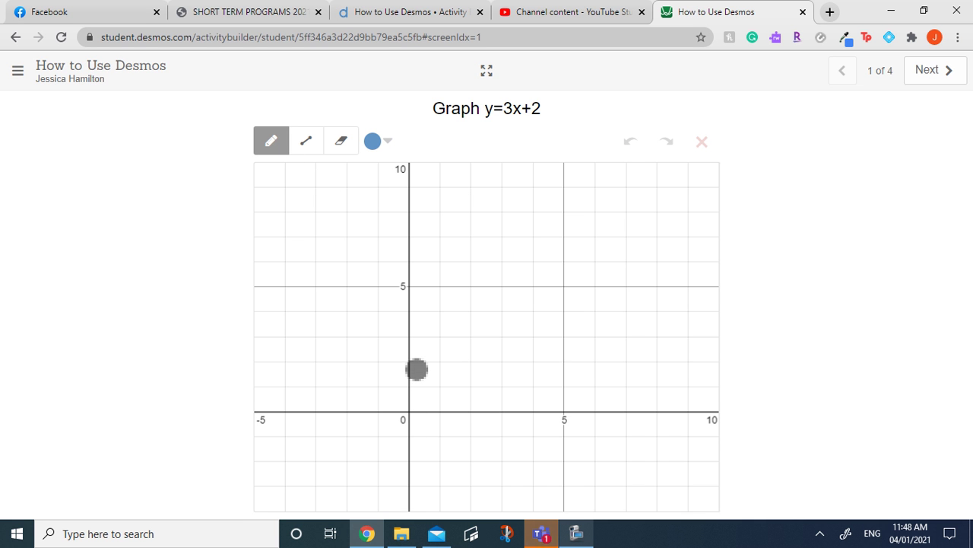
pyautogui.click(409, 361)
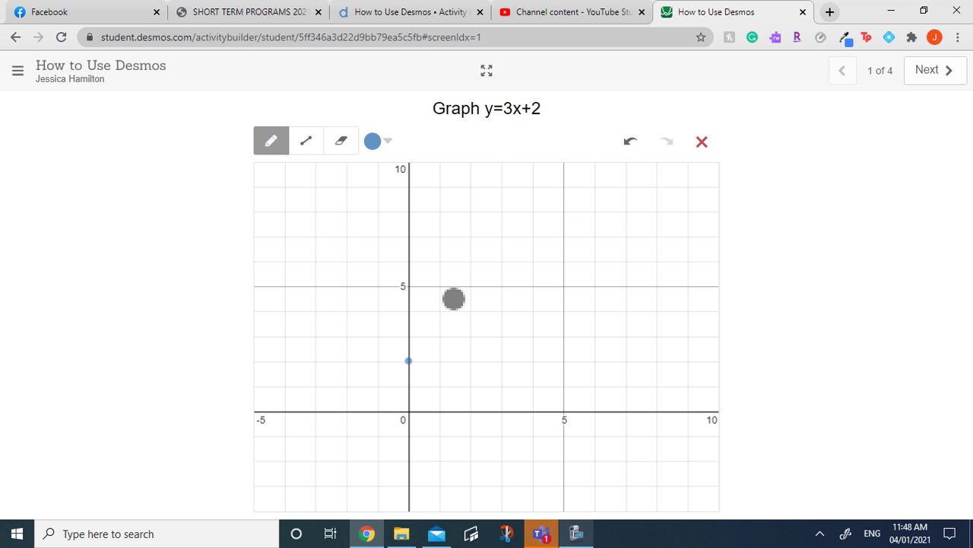
pyautogui.click(440, 286)
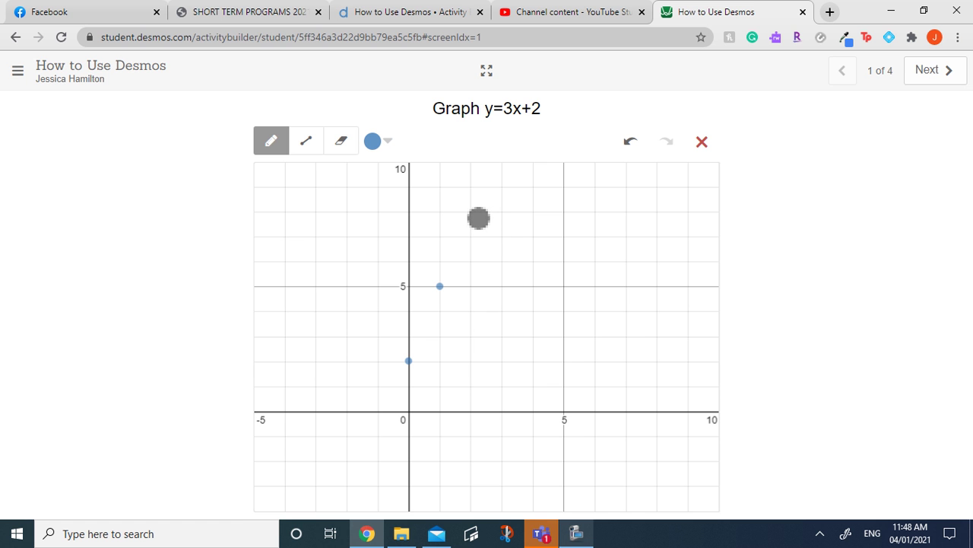
pyautogui.click(470, 209)
pyautogui.click(306, 140)
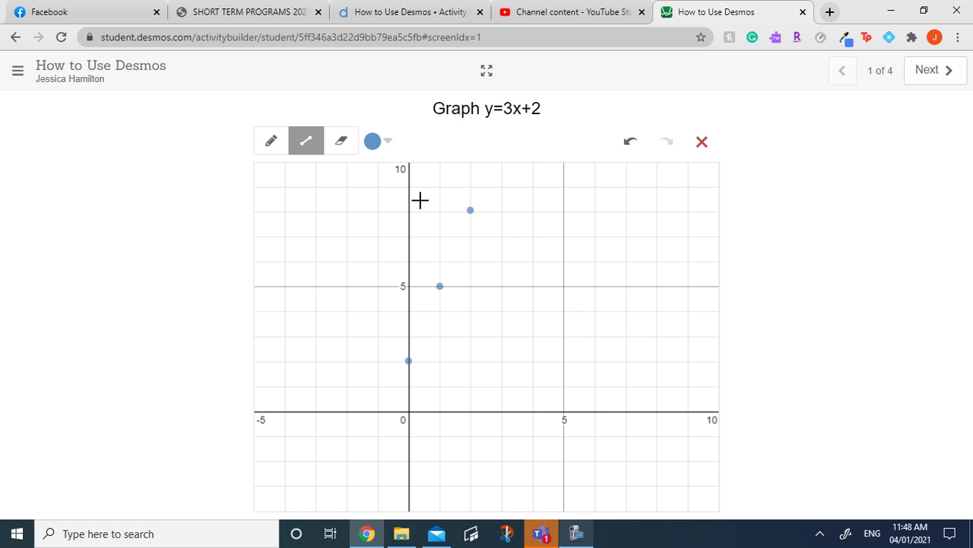
pyautogui.moveTo(470, 209); pyautogui.dragTo(389, 406)
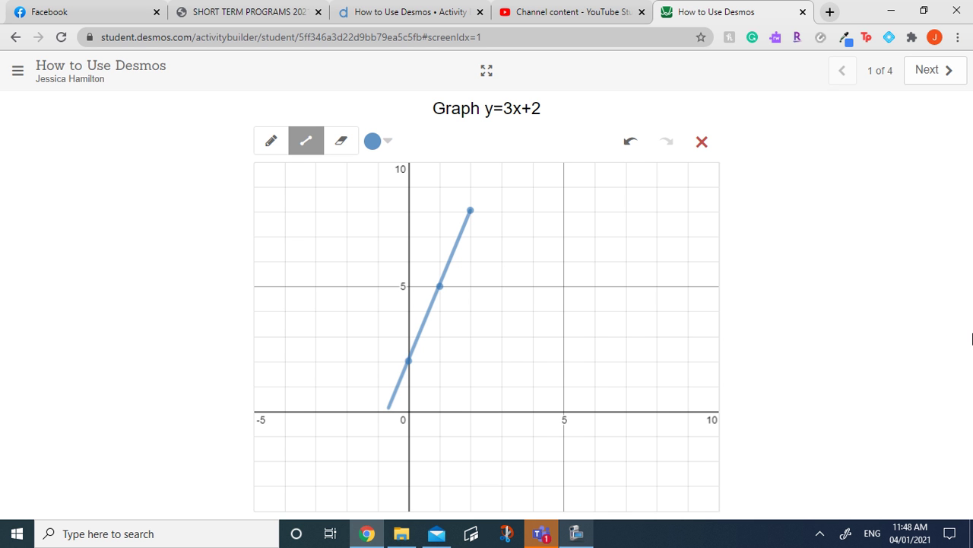
# Step: Erase the upper end of the sketched line and redraw it with a straight segment up to about y=9
pyautogui.moveTo(477, 207); pyautogui.dragTo(467, 226)
pyautogui.click(341, 140)
pyautogui.moveTo(454, 207)
pyautogui.mouseDown()
pyautogui.moveTo(668, 185)
pyautogui.moveTo(444, 236)
pyautogui.moveTo(474, 209)
pyautogui.mouseUp()
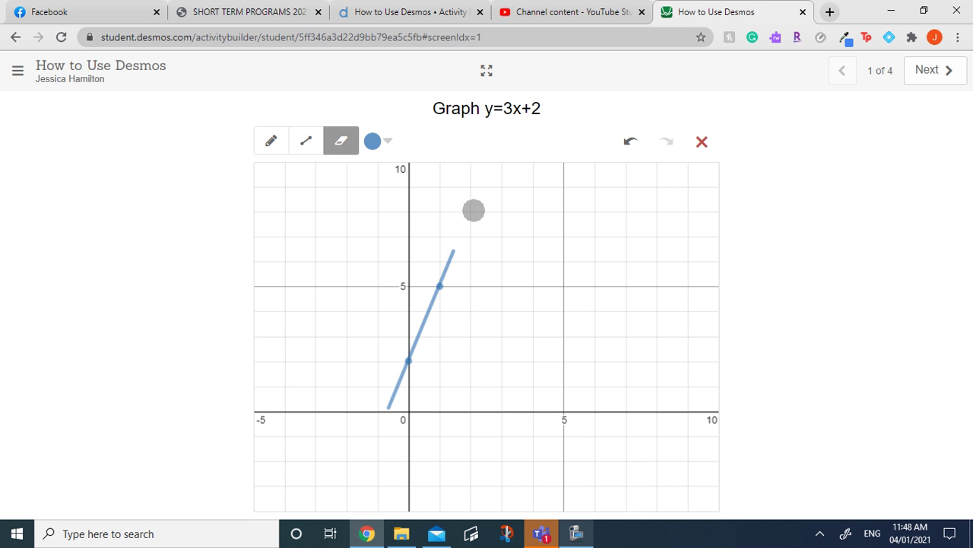
pyautogui.click(305, 141)
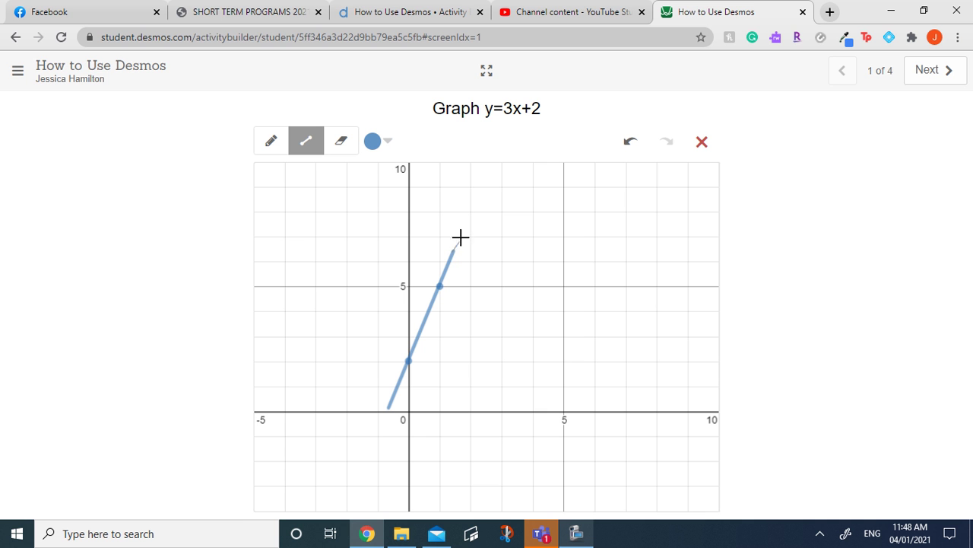
pyautogui.moveTo(454, 250)
pyautogui.mouseDown()
pyautogui.moveTo(486, 178)
pyautogui.moveTo(476, 165)
pyautogui.moveTo(508, 198)
pyautogui.moveTo(471, 180)
pyautogui.moveTo(485, 182)
pyautogui.mouseUp()
# Step: Answer the second screen by entering and submitting the equation y = 2x − 3 for the graph
pyautogui.click(922, 76)
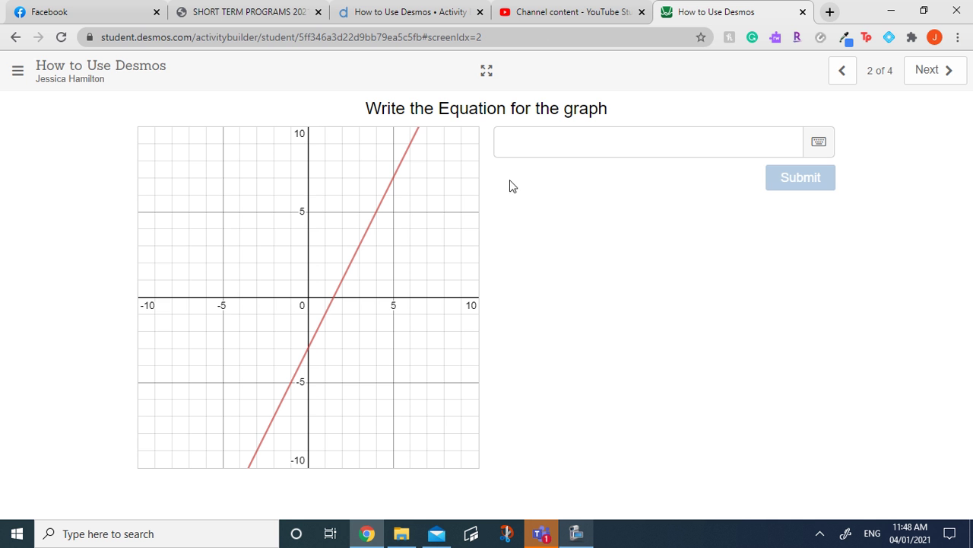
pyautogui.click(540, 140)
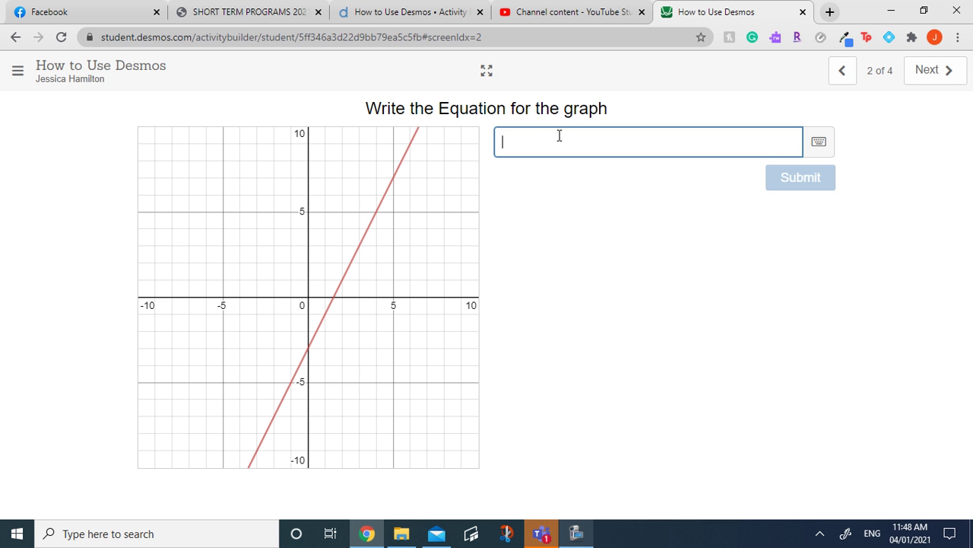
pyautogui.write('y')
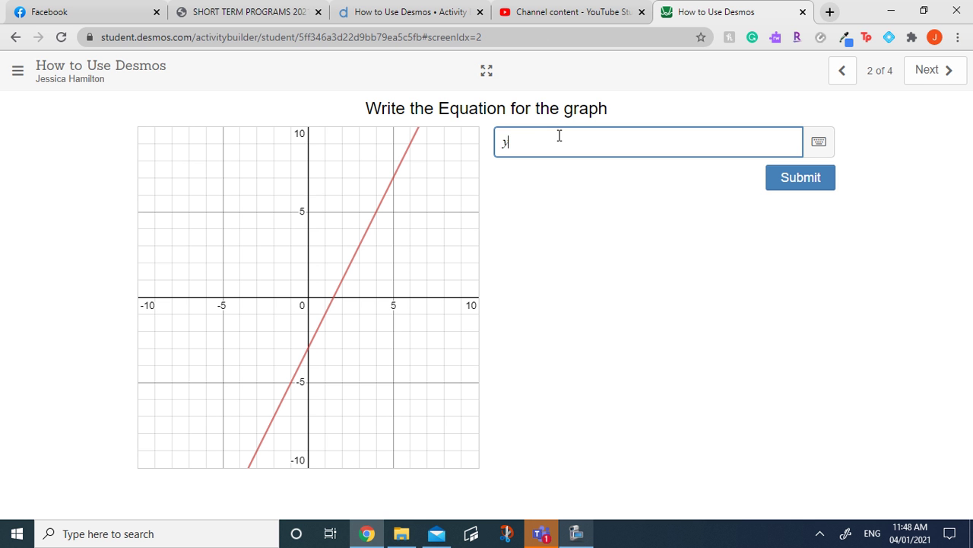
pyautogui.click(823, 141)
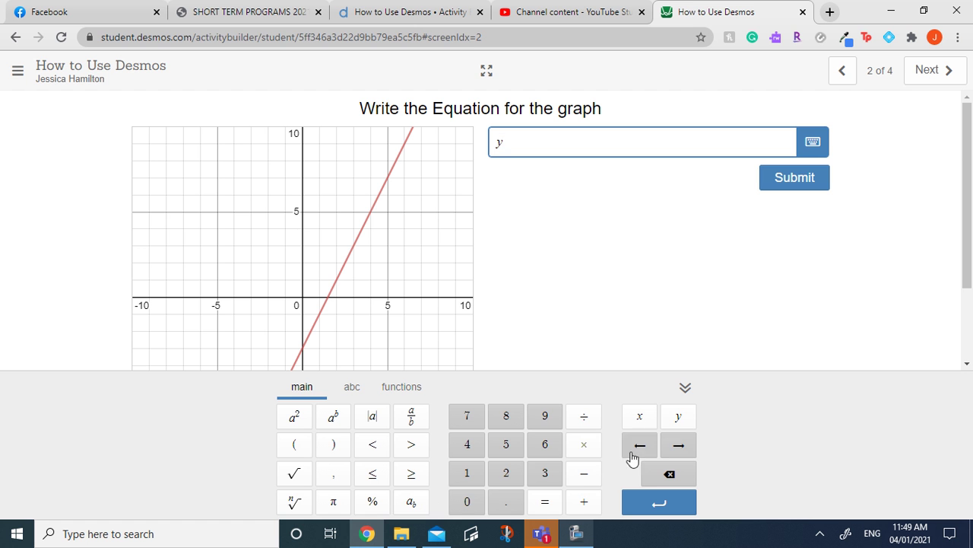
pyautogui.click(545, 501)
pyautogui.click(506, 472)
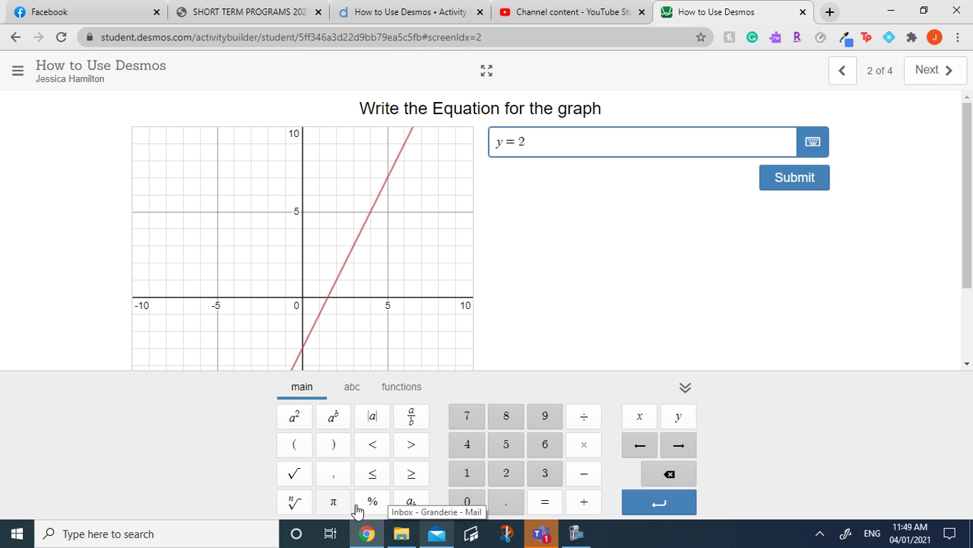
pyautogui.click(643, 422)
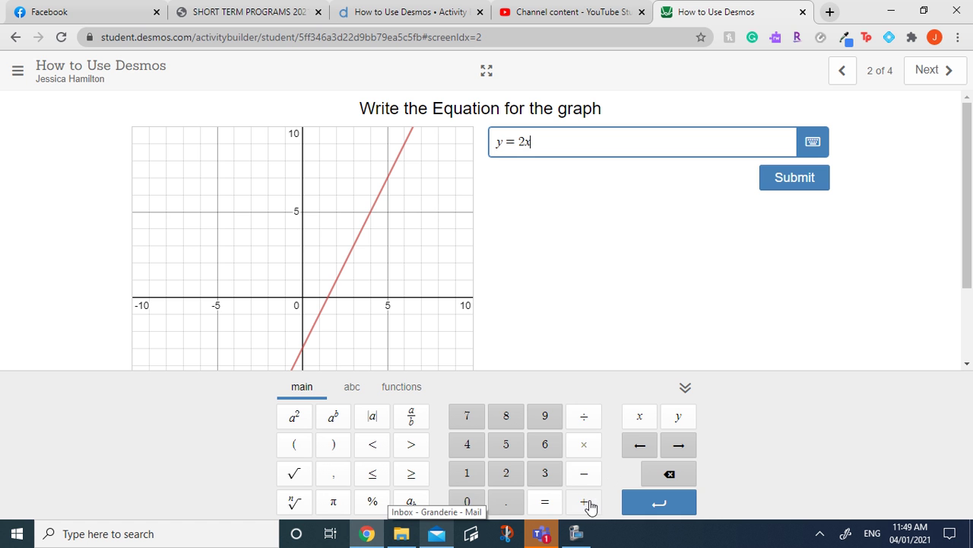
pyautogui.click(584, 473)
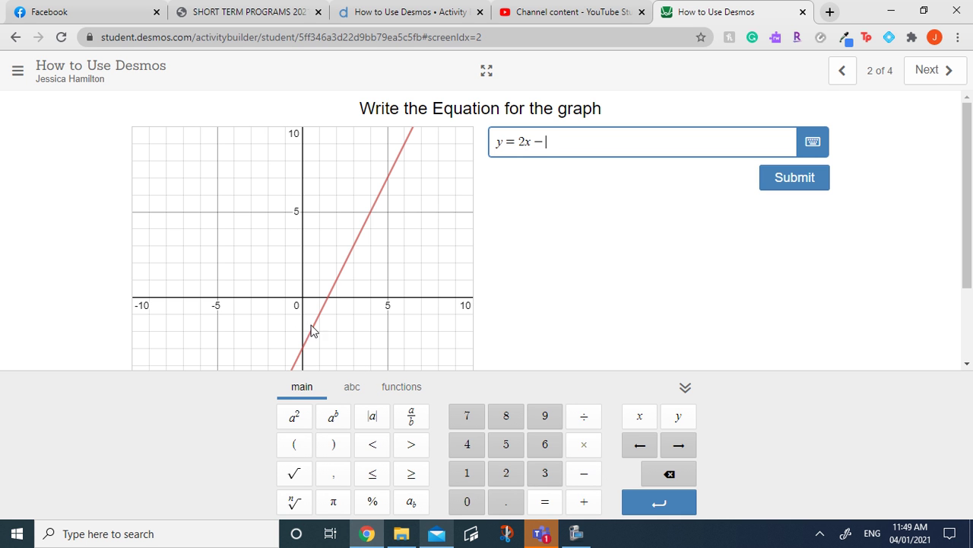
pyautogui.click(553, 477)
pyautogui.click(791, 180)
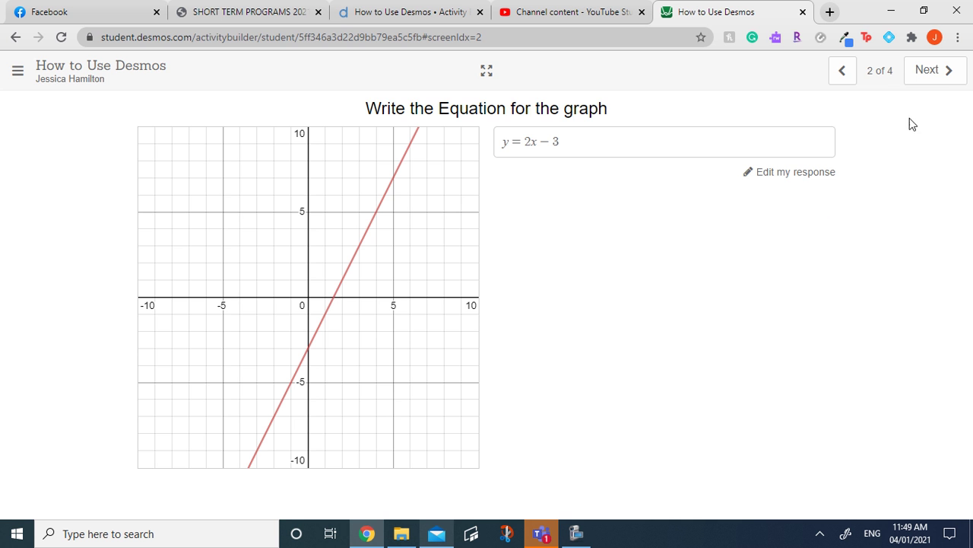
# Step: On the table screen, enter y values of 12 for x=3 and 16 for x=4, and hide the EquatIO toolbar
pyautogui.click(940, 79)
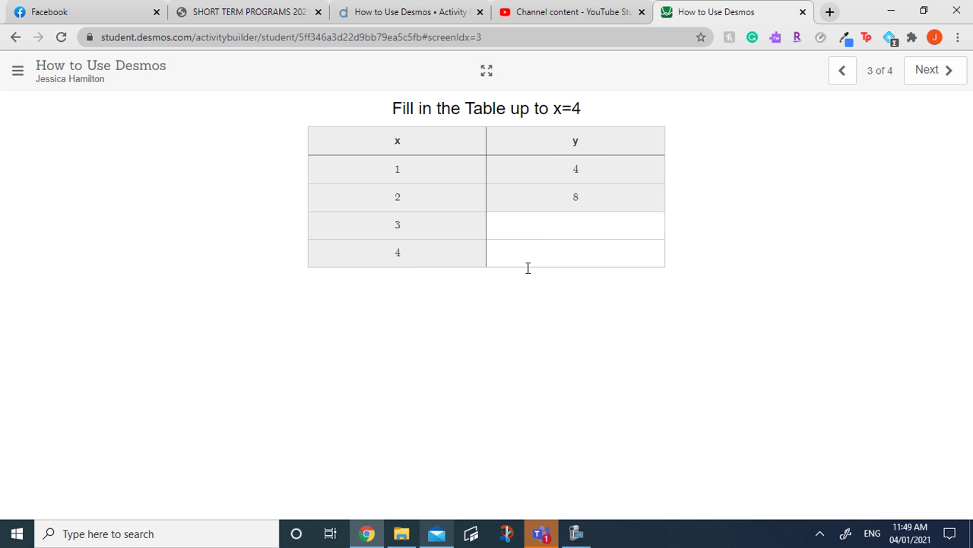
pyautogui.click(502, 227)
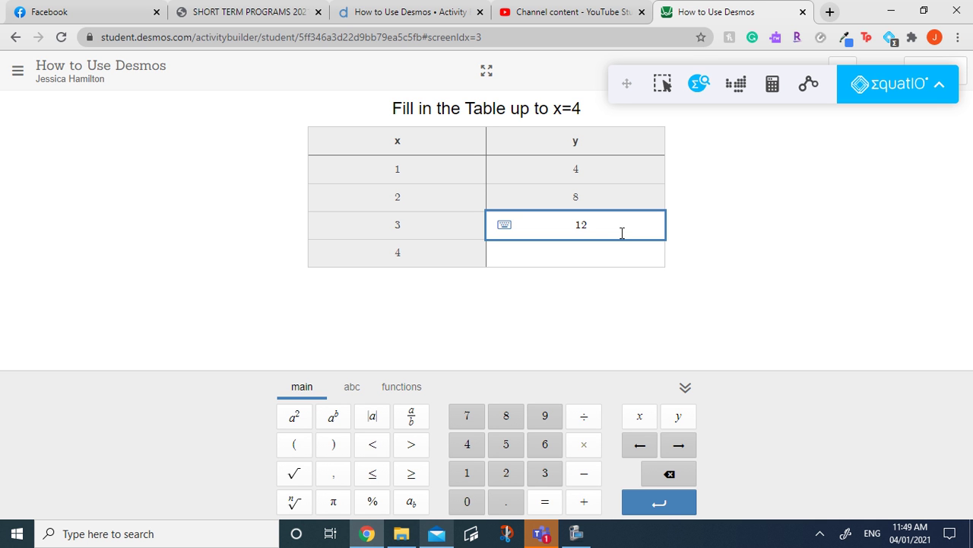
pyautogui.click(597, 261)
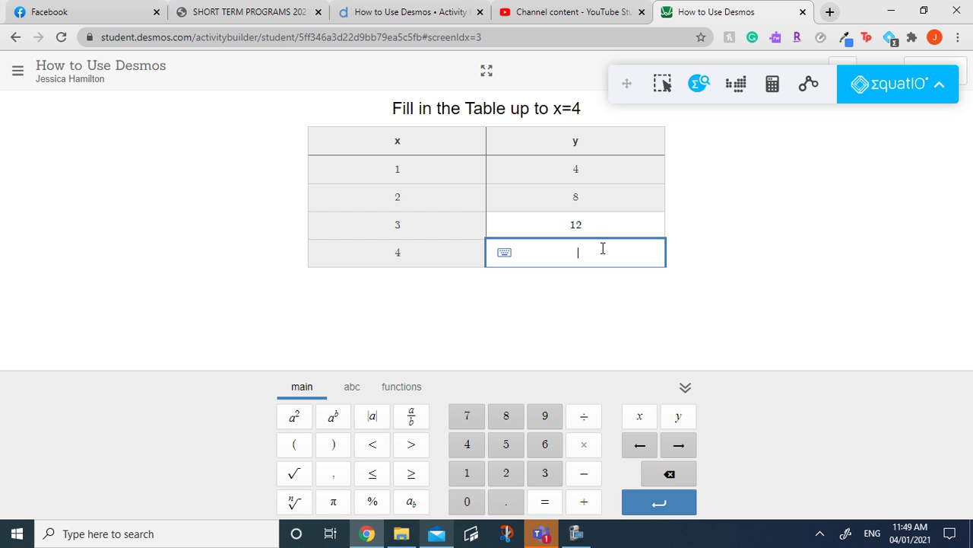
pyautogui.click(726, 225)
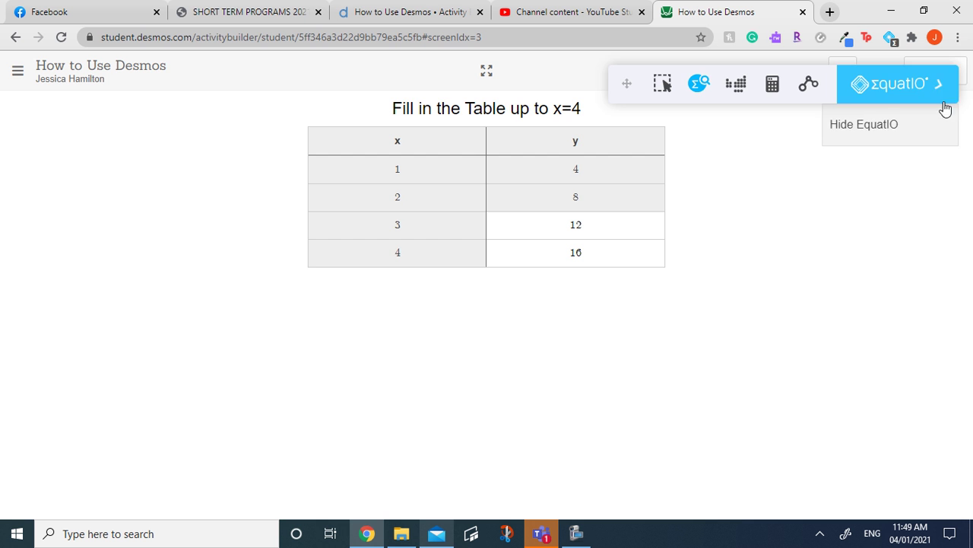
pyautogui.click(943, 111)
# Step: Leave the student view from the fourth screen and open the session's teacher dashboard without its invitation
pyautogui.click(945, 74)
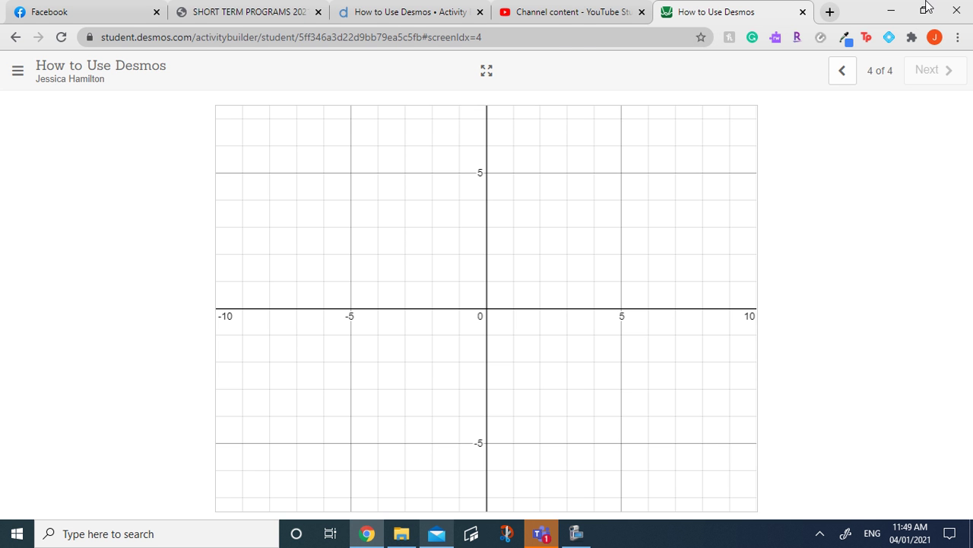
pyautogui.click(803, 12)
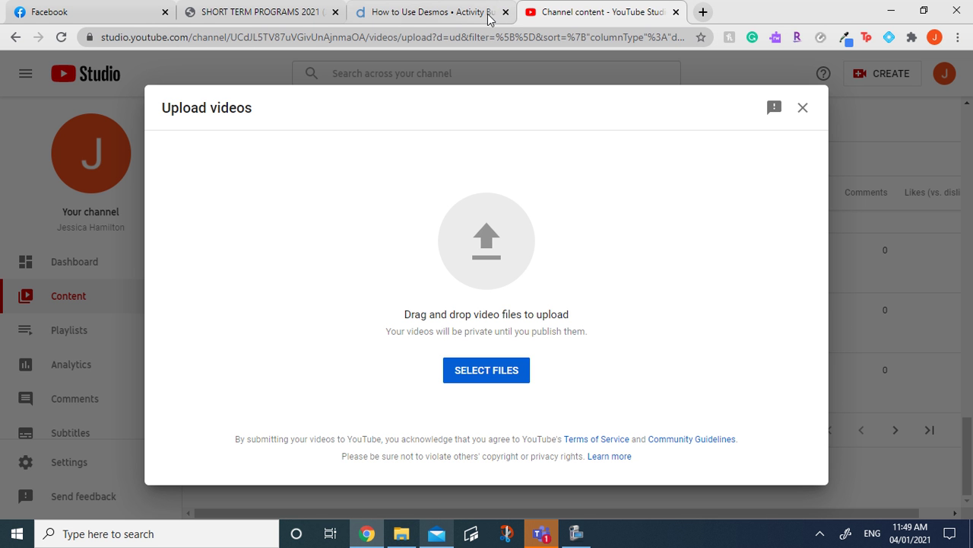
pyautogui.click(454, 13)
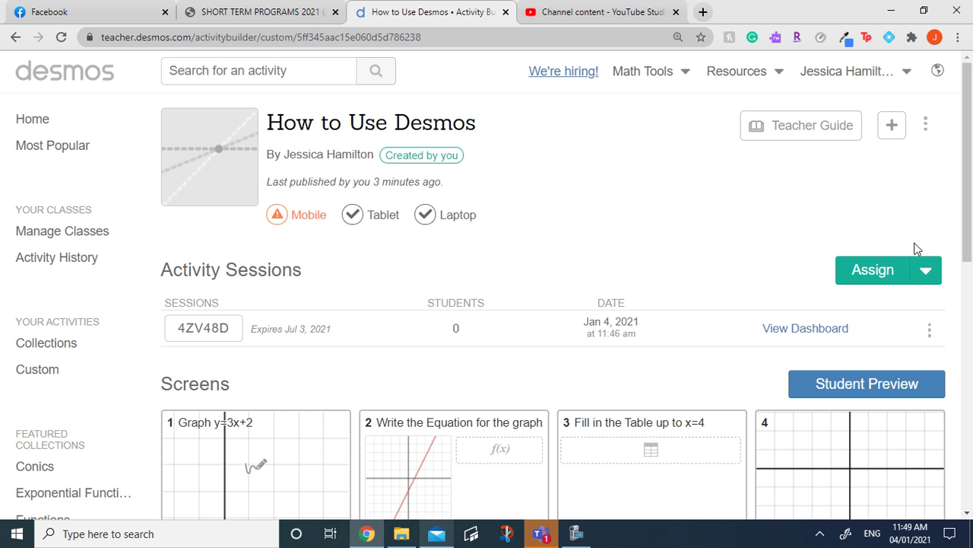
pyautogui.click(783, 333)
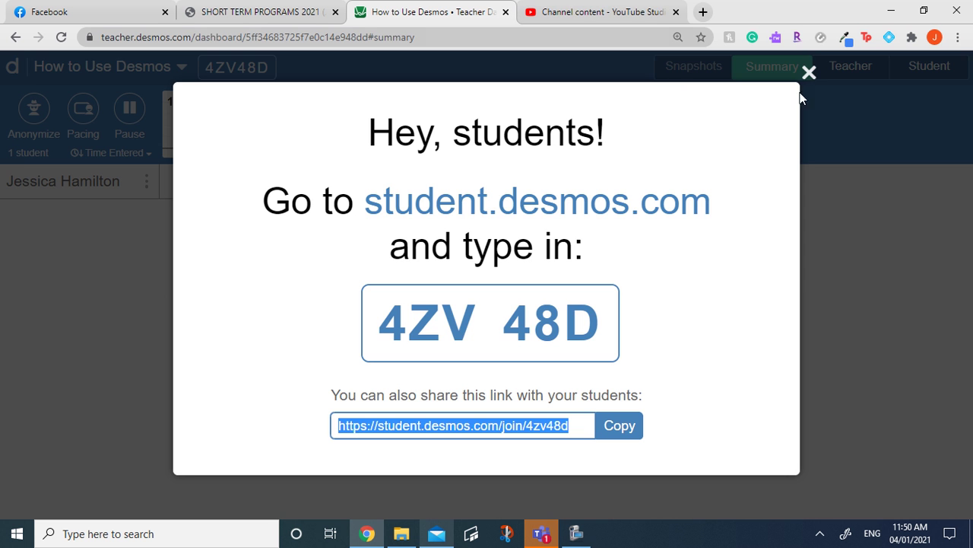
pyautogui.click(808, 72)
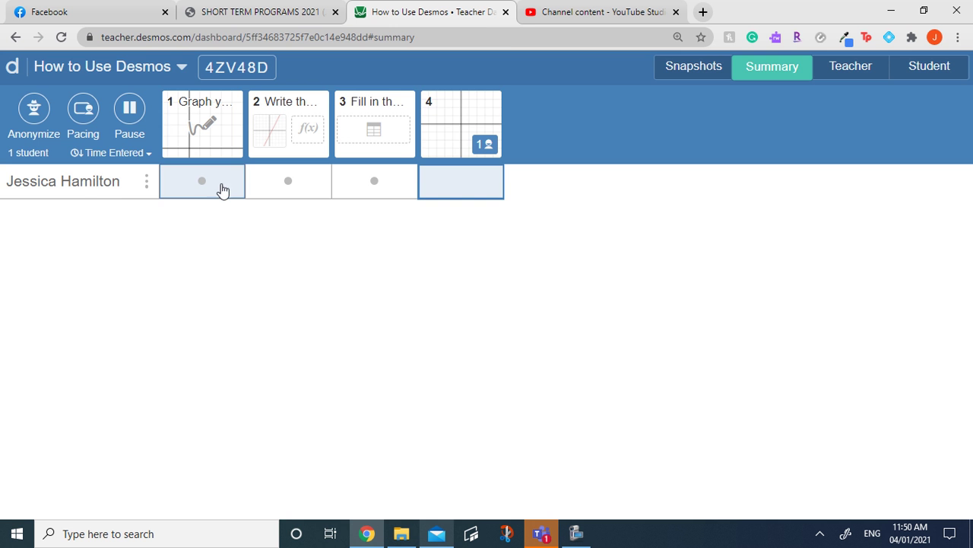
# Step: Review the student's responses on all four screens from the dashboard summary
pyautogui.click(203, 194)
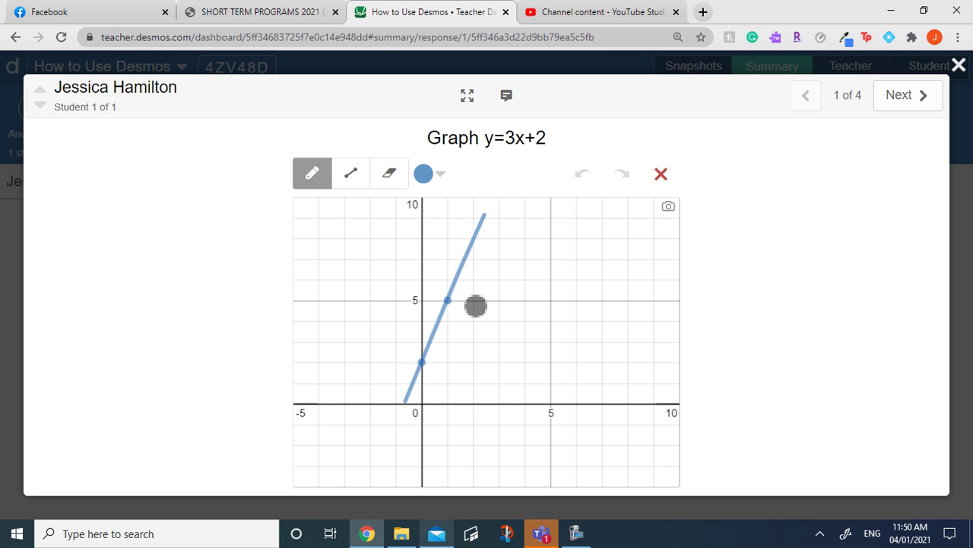
pyautogui.click(918, 99)
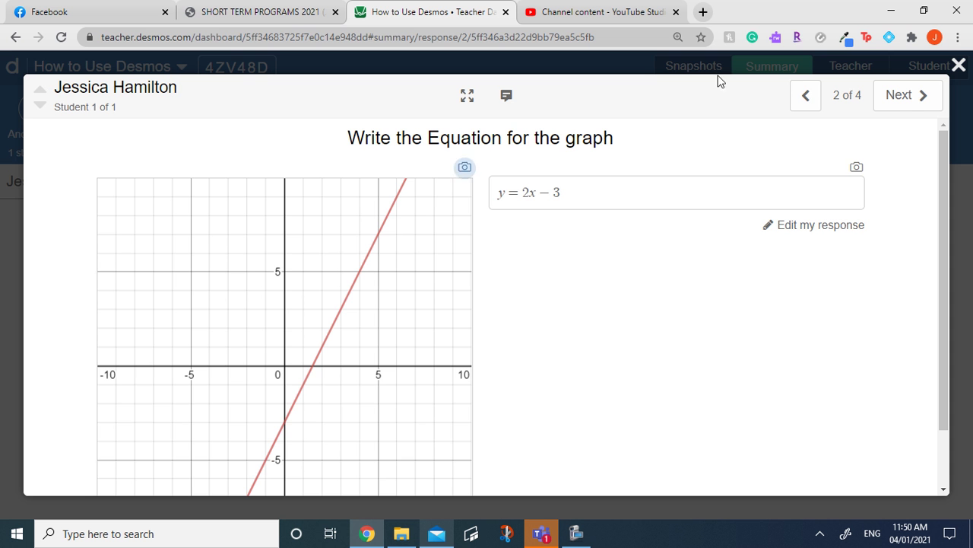
pyautogui.click(917, 99)
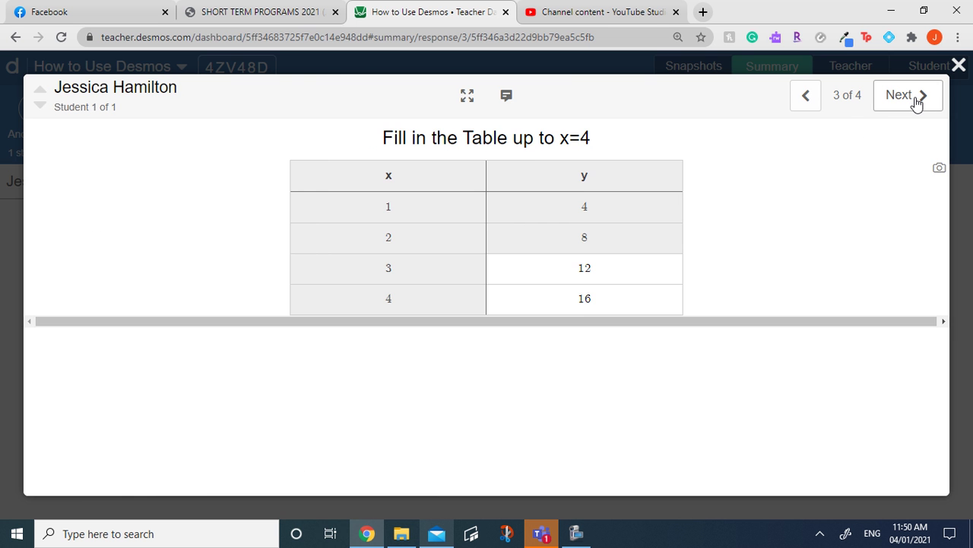
pyautogui.click(909, 96)
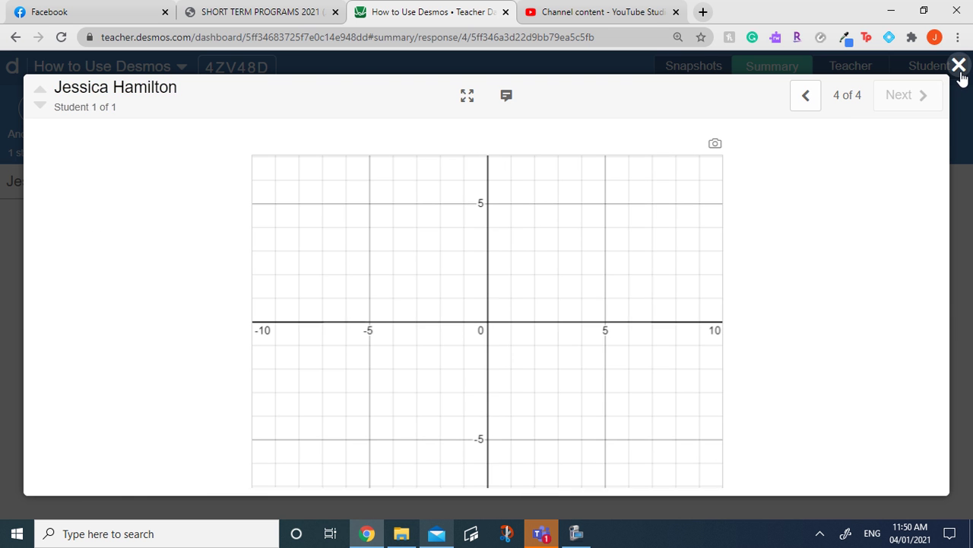
pyautogui.click(958, 66)
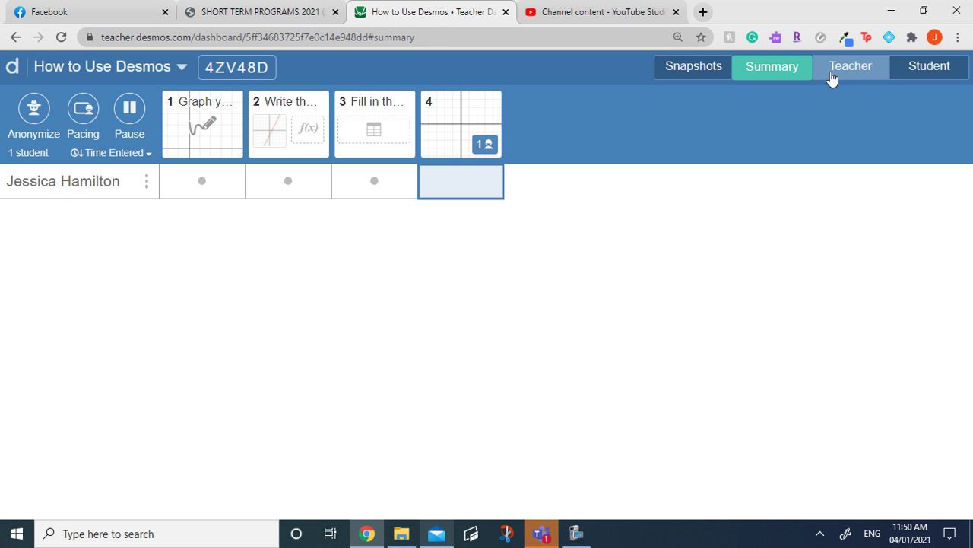
# Step: Examine the responses to the first and second screens in the dashboard's teacher view
pyautogui.click(837, 73)
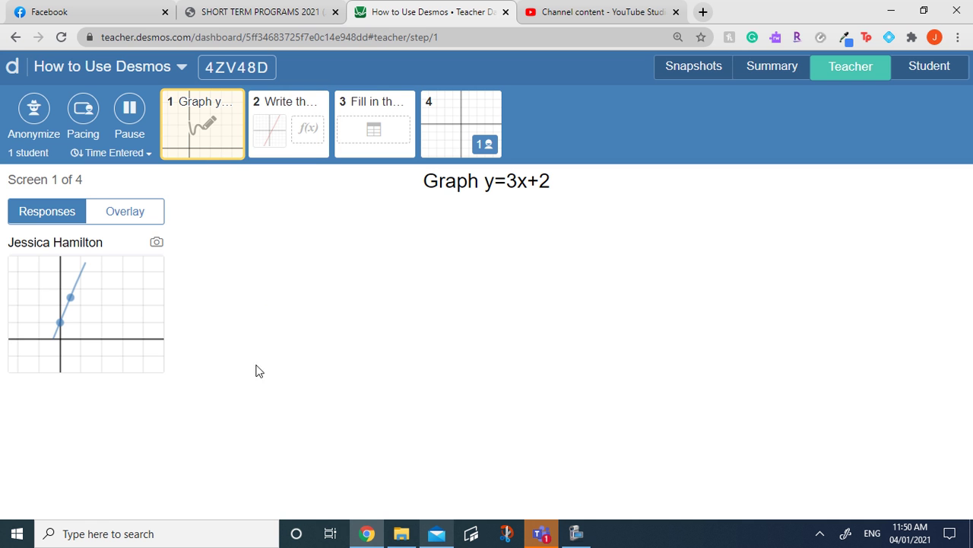
pyautogui.click(292, 142)
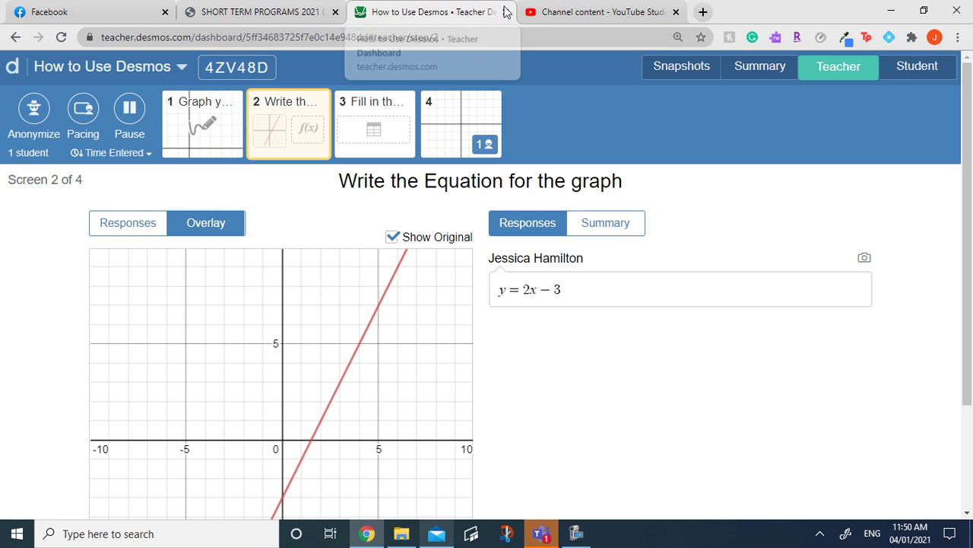
pyautogui.click(578, 533)
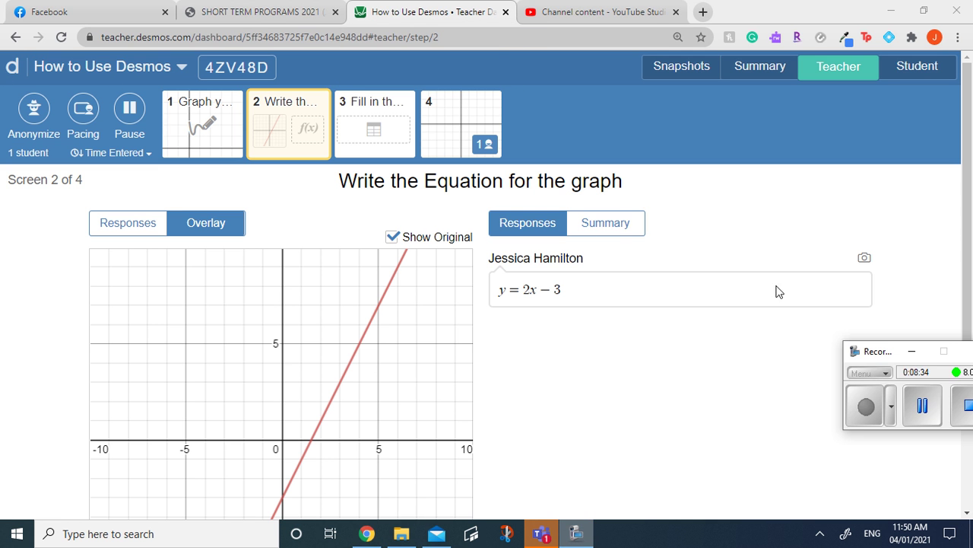